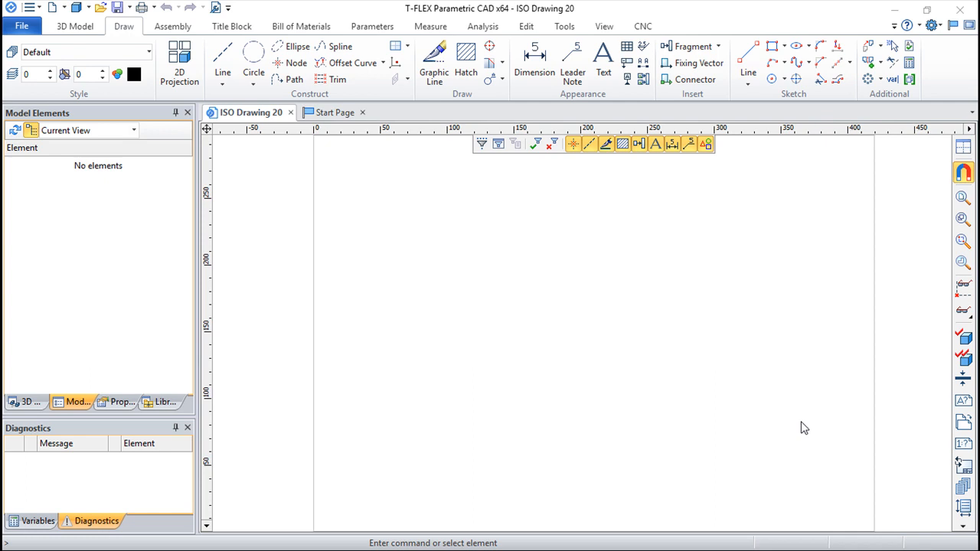
# Create a horizontal and a vertical construction line crossing at a node, left of and slightly below the sheet's centre
pyautogui.click(224, 60)
pyautogui.click(223, 170)
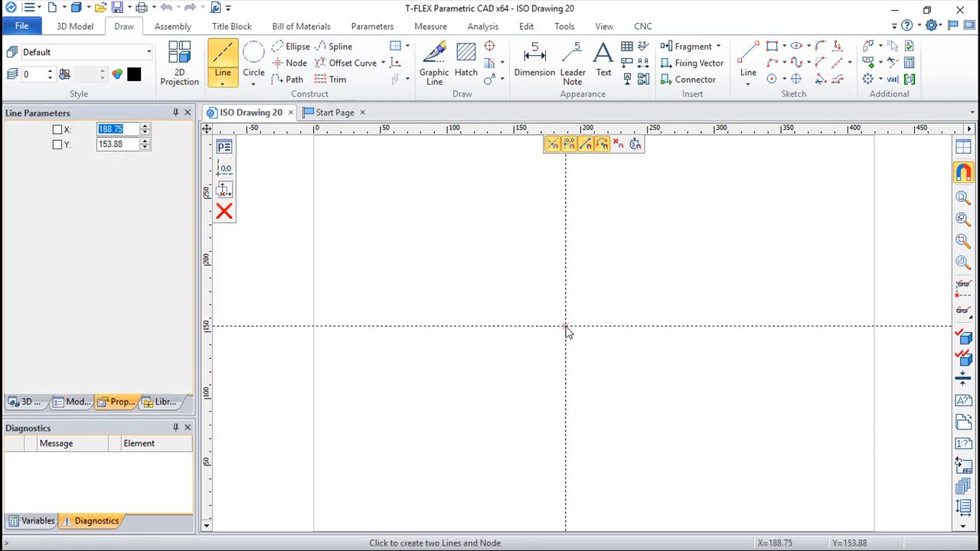
pyautogui.click(506, 370)
pyautogui.scroll(2, 595, 354)
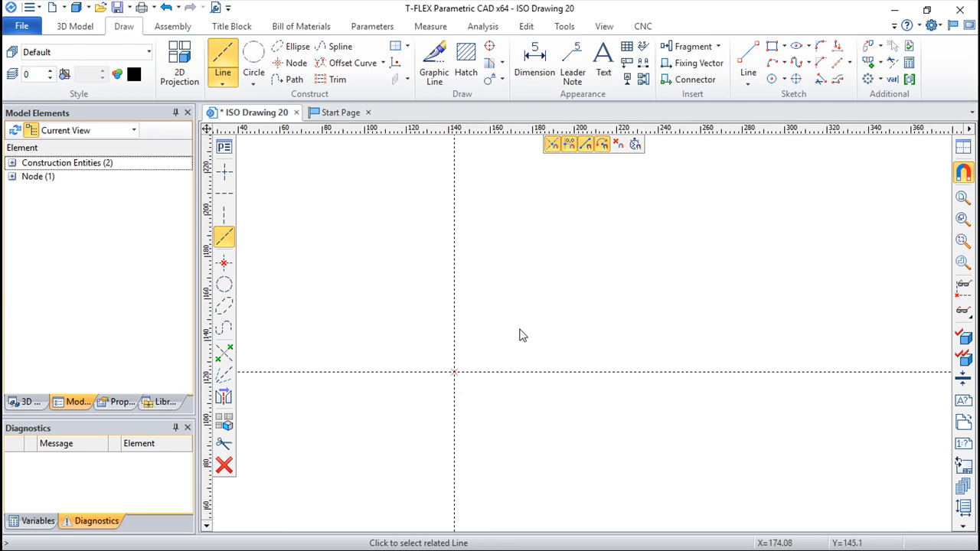
pyautogui.moveTo(520, 337); pyautogui.dragTo(551, 313, button='middle')
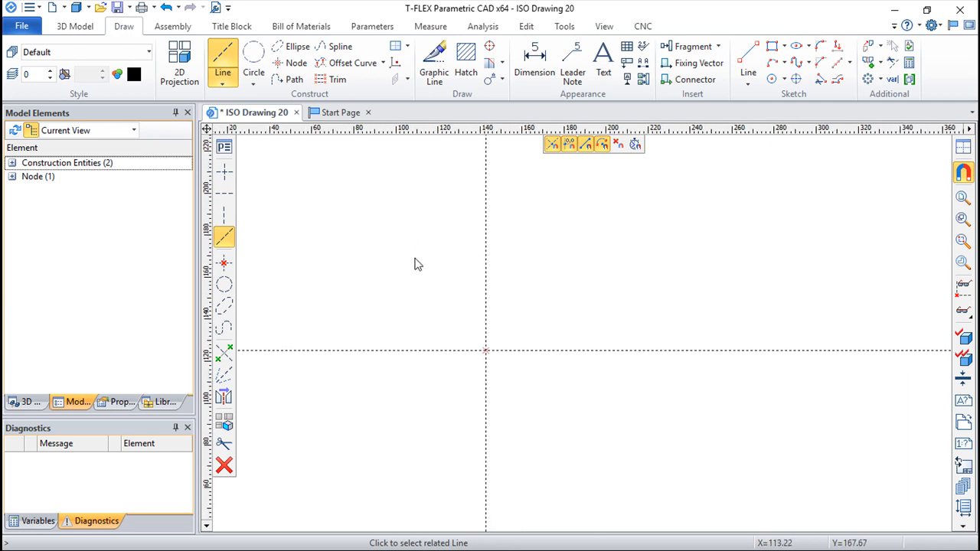
# Create a parallel construction line right of the vertical one at distance variable a, value -70.93, commented "lenght of the rectangle"
pyautogui.click(491, 273)
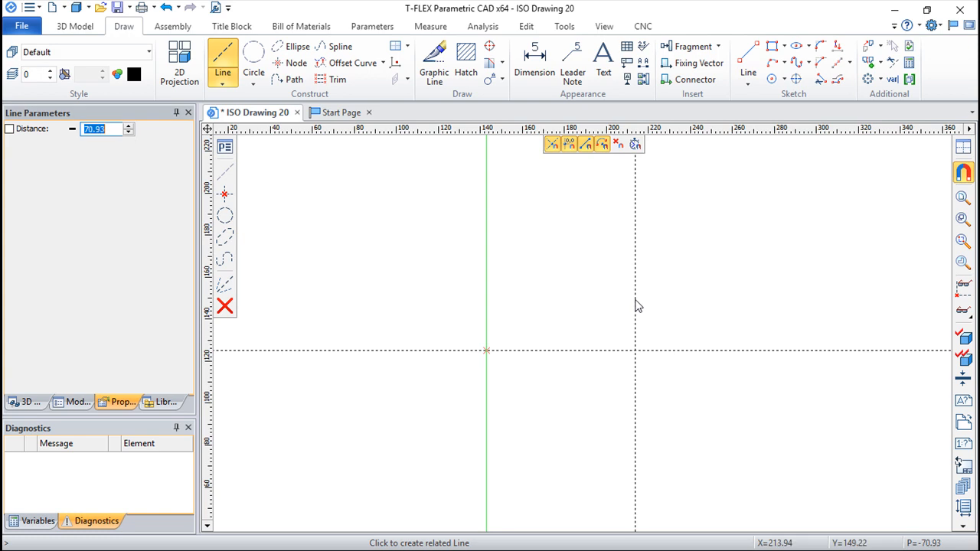
pyautogui.write('a')
pyautogui.press('Return')
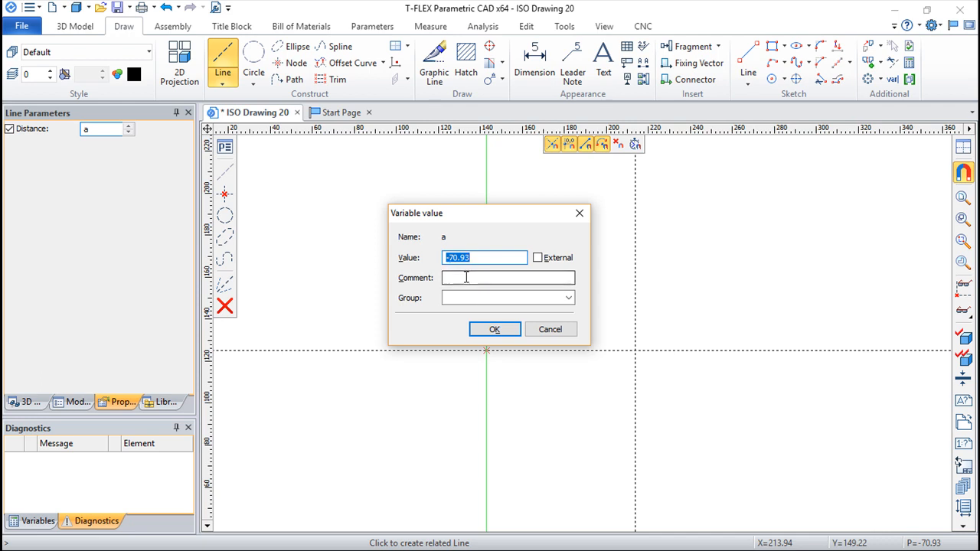
pyautogui.click(463, 277)
pyautogui.write('len')
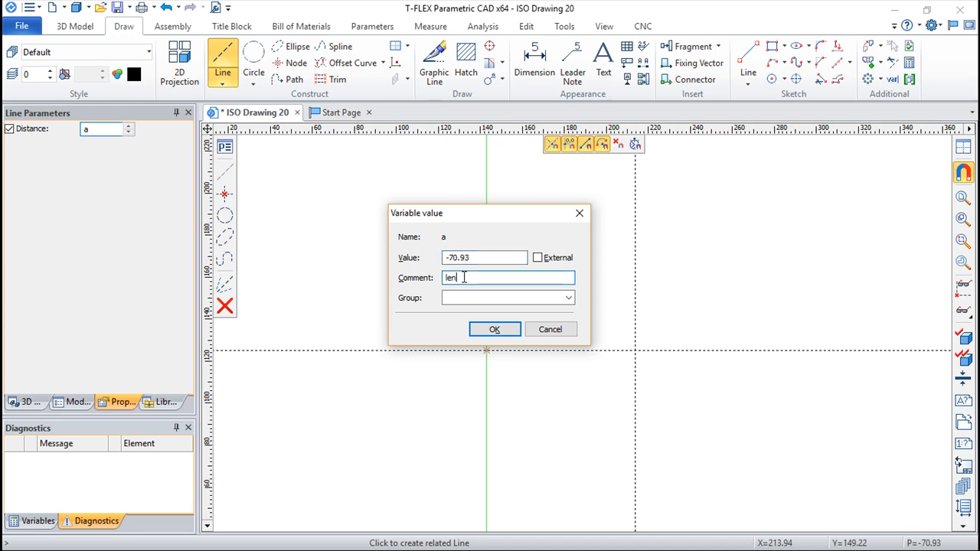
pyautogui.write('ght of the rectangle')
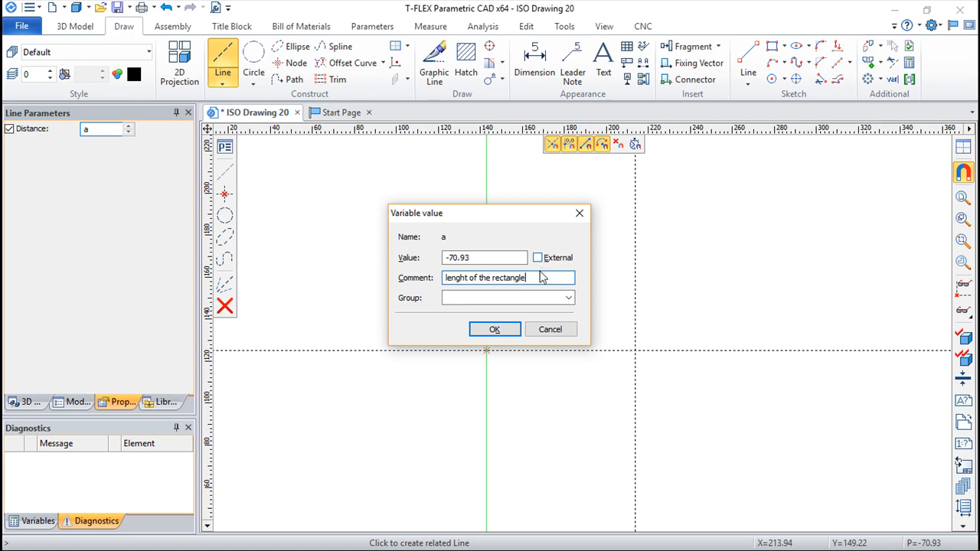
pyautogui.click(573, 300)
pyautogui.click(573, 300)
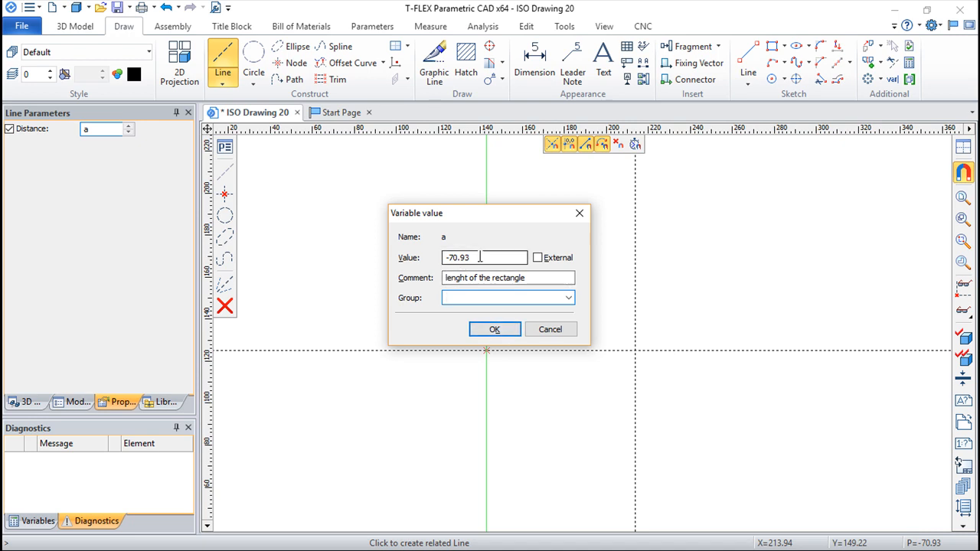
pyautogui.click(495, 329)
pyautogui.rightClick(723, 320)
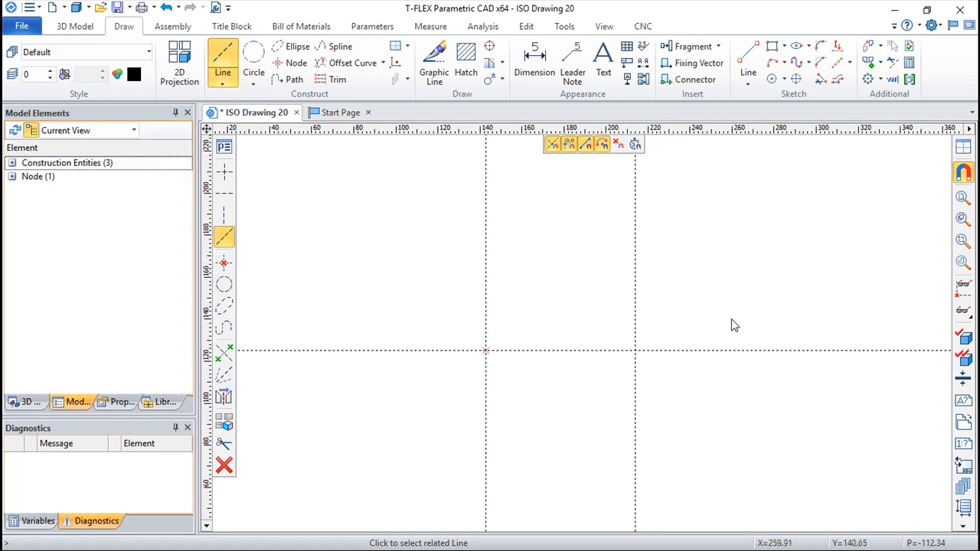
# Create a parallel construction line above the horizontal one at distance variable b, value 85.65, commented "height of the rectangle"
pyautogui.click(723, 351)
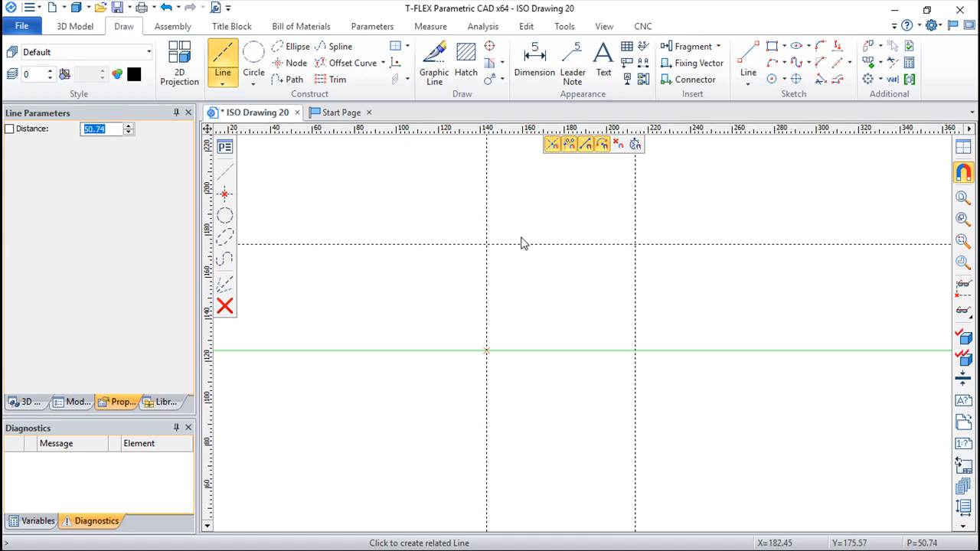
pyautogui.moveTo(110, 130); pyautogui.dragTo(80, 131)
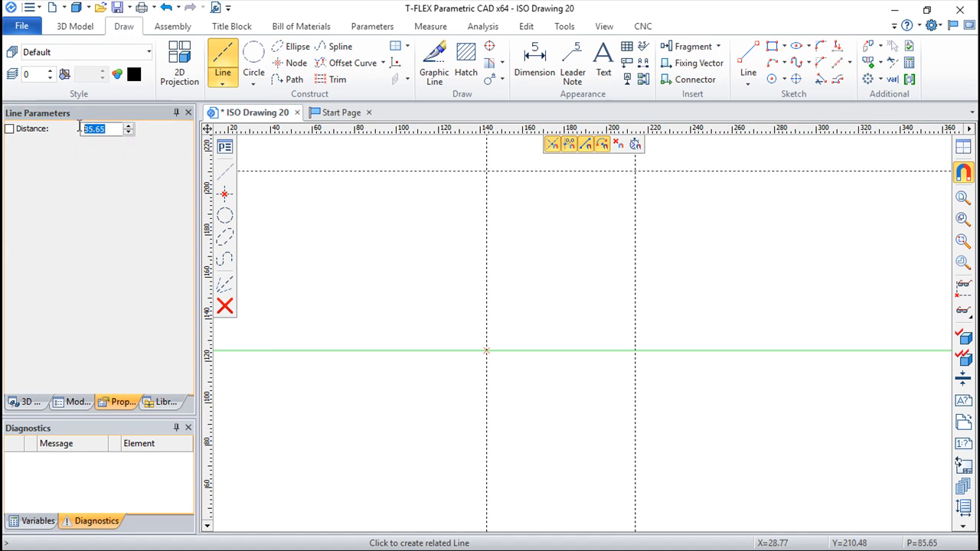
pyautogui.write('b')
pyautogui.press('Return')
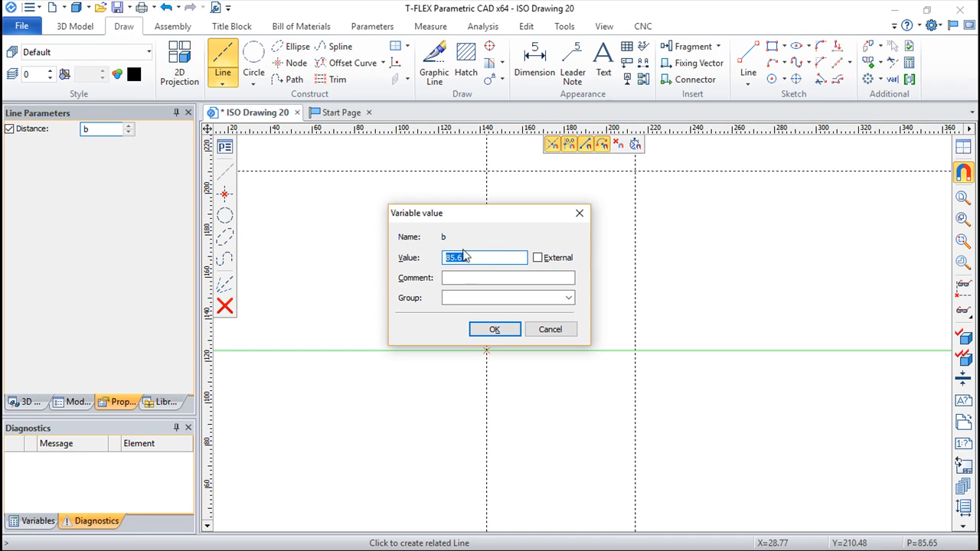
pyautogui.click(459, 278)
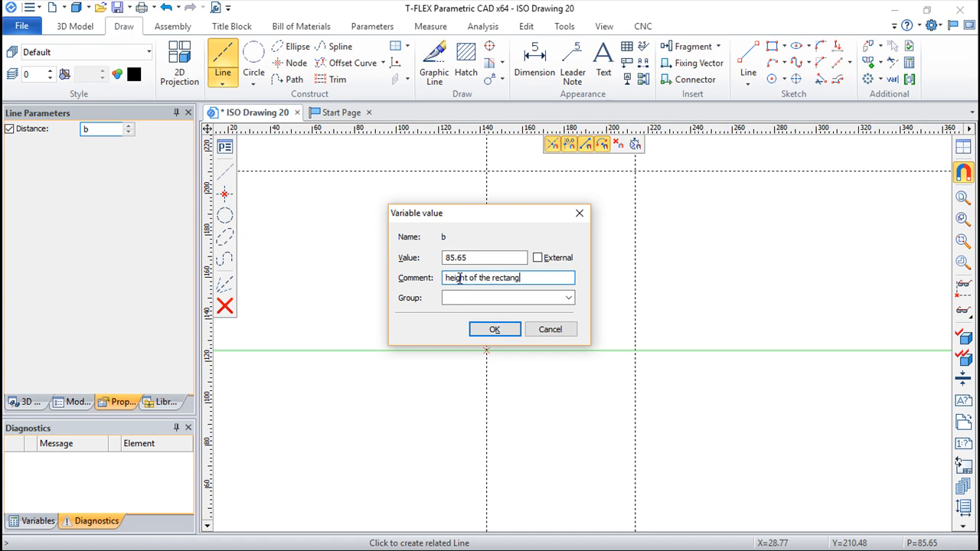
pyautogui.click(495, 329)
pyautogui.click(795, 298)
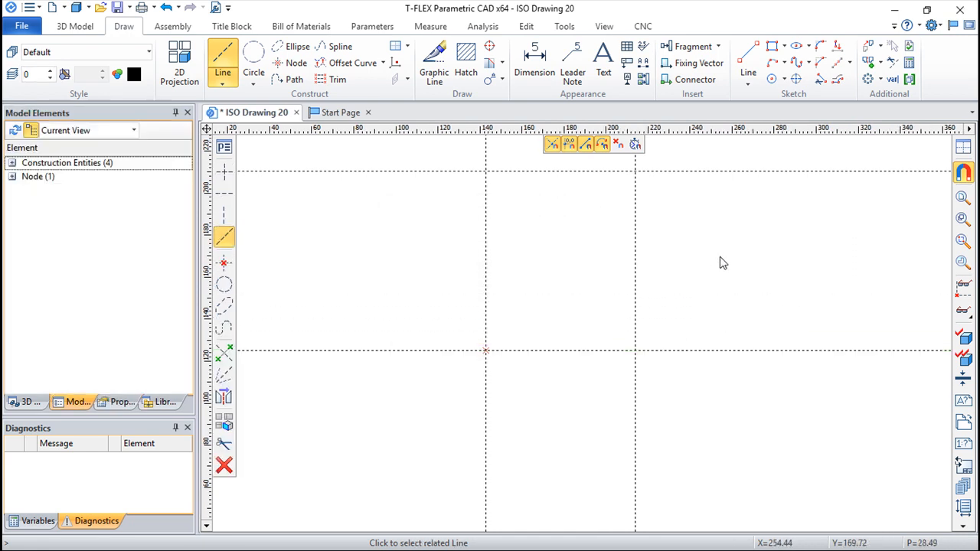
# Draw a closed rectangle of continuous graphic lines through the four intersections of the construction lines
pyautogui.moveTo(720, 275); pyautogui.dragTo(729, 339, button='middle')
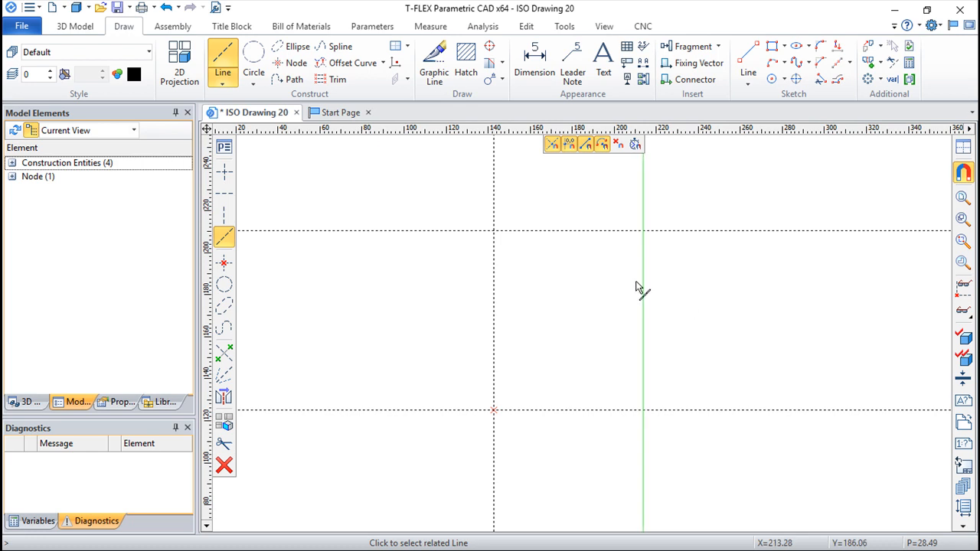
pyautogui.click(437, 70)
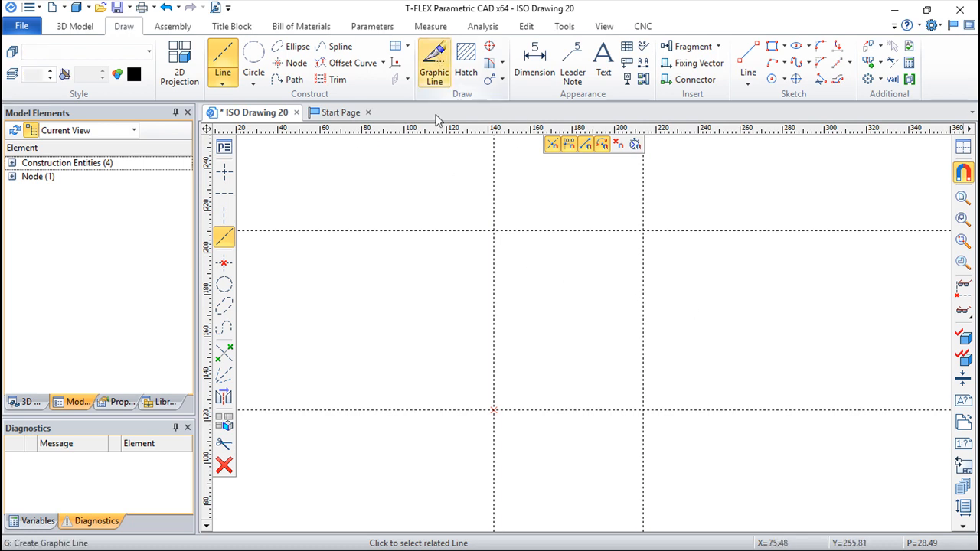
pyautogui.click(495, 412)
pyautogui.click(644, 411)
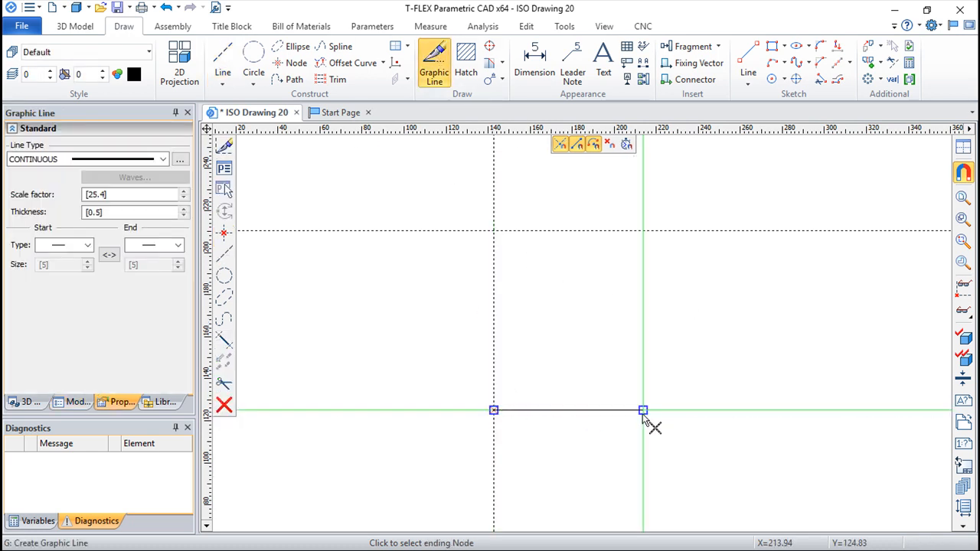
pyautogui.click(644, 230)
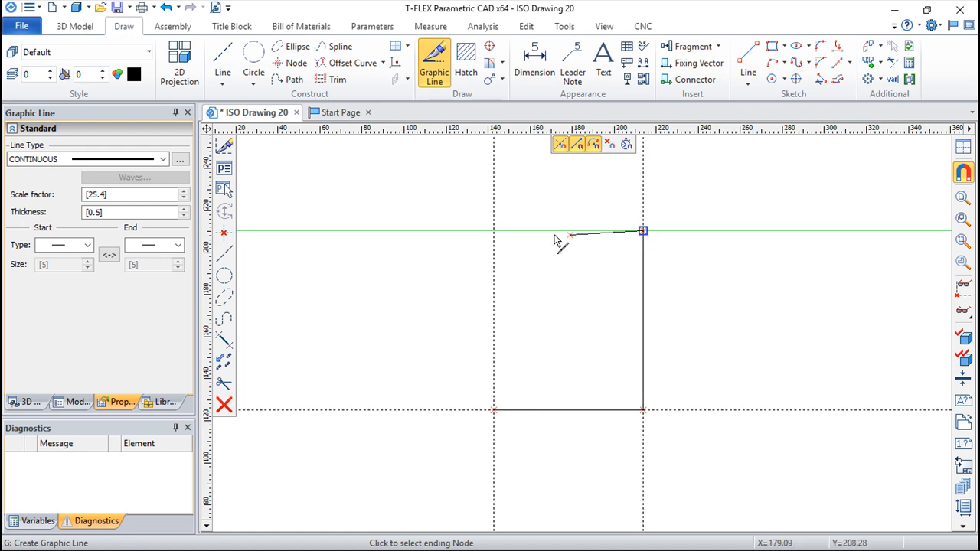
pyautogui.click(495, 231)
pyautogui.click(494, 411)
# Dimension the rectangle's width between the two vertical construction lines, placing the dimension above the rectangle
pyautogui.scroll(2, 381, 304)
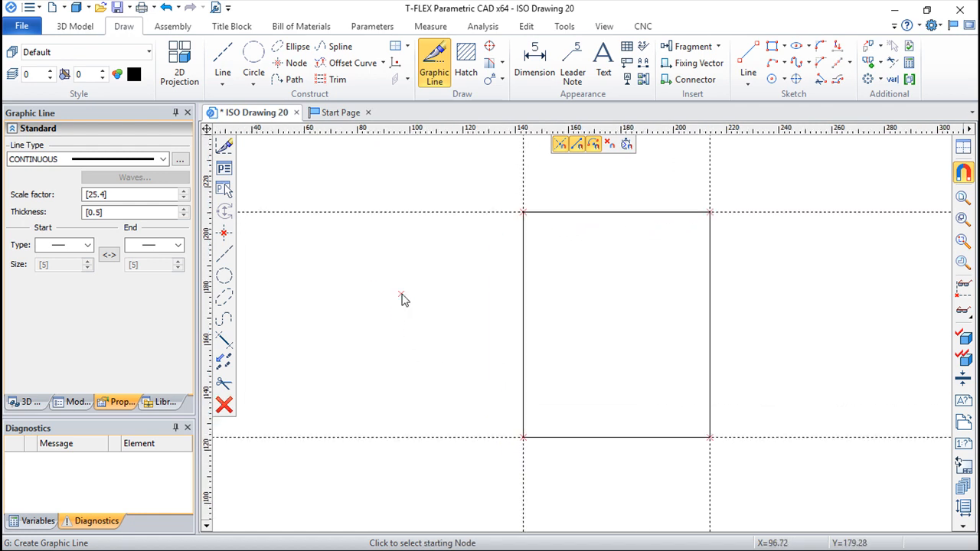
pyautogui.scroll(-1, 389, 274)
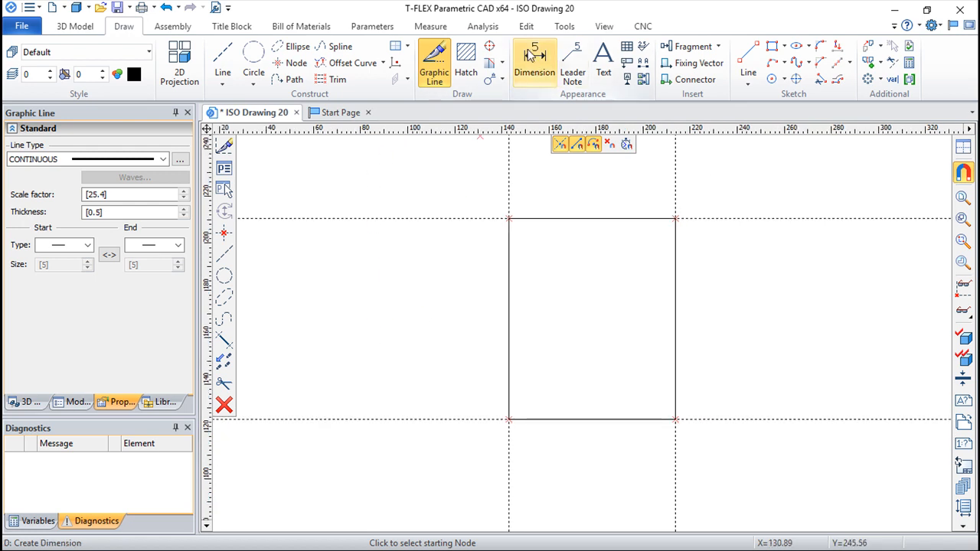
pyautogui.click(534, 60)
pyautogui.click(511, 188)
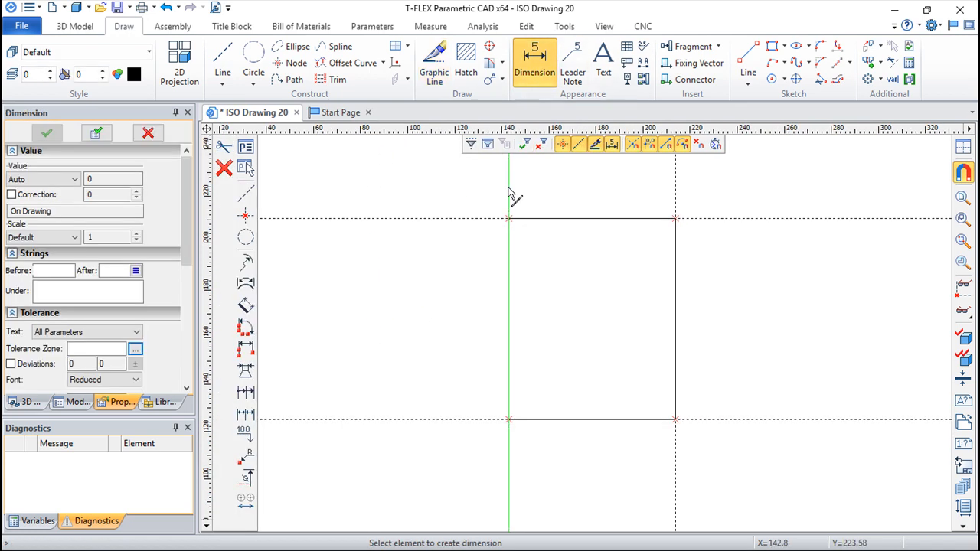
pyautogui.click(675, 199)
pyautogui.click(592, 184)
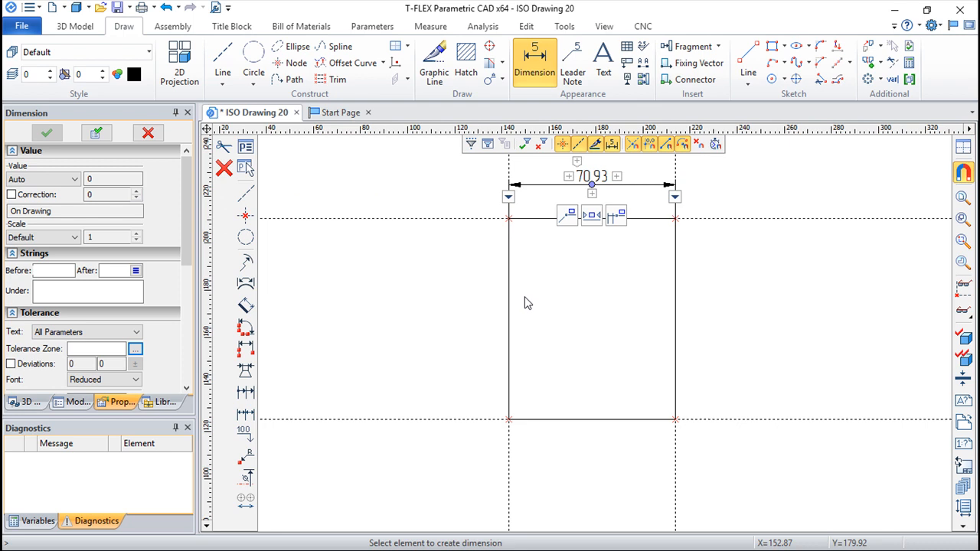
# Dimension the rectangle's height between the two horizontal construction lines, placing the dimension left of the rectangle
pyautogui.click(429, 219)
pyautogui.click(467, 421)
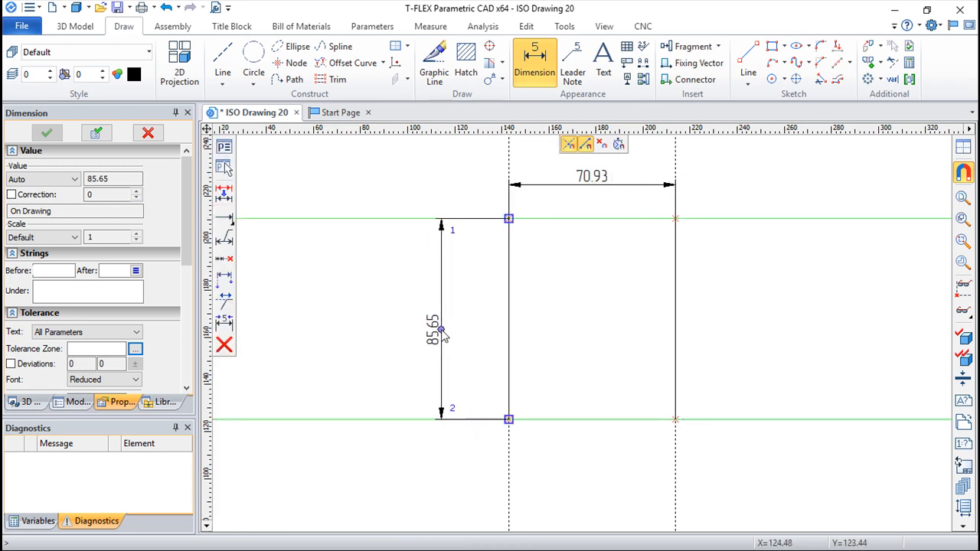
pyautogui.click(457, 334)
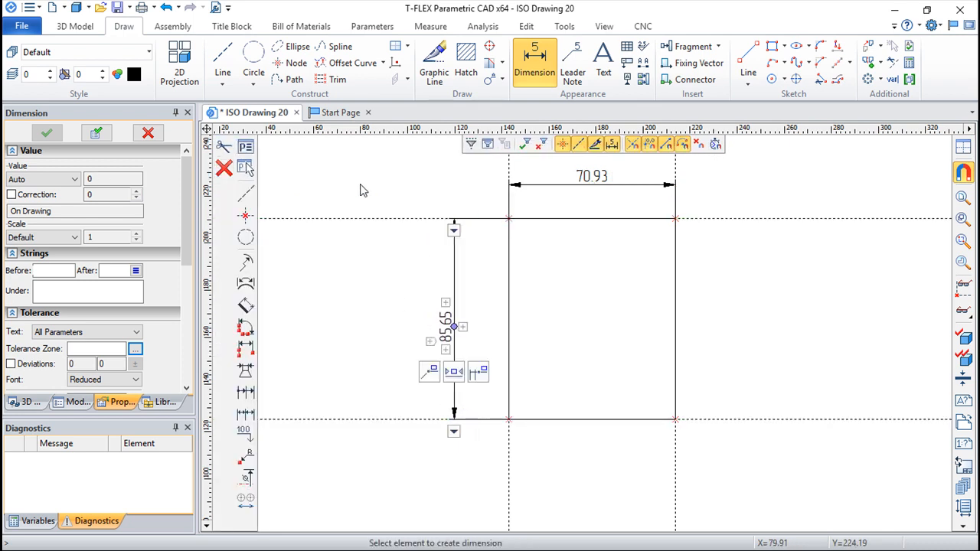
pyautogui.press('Escape')
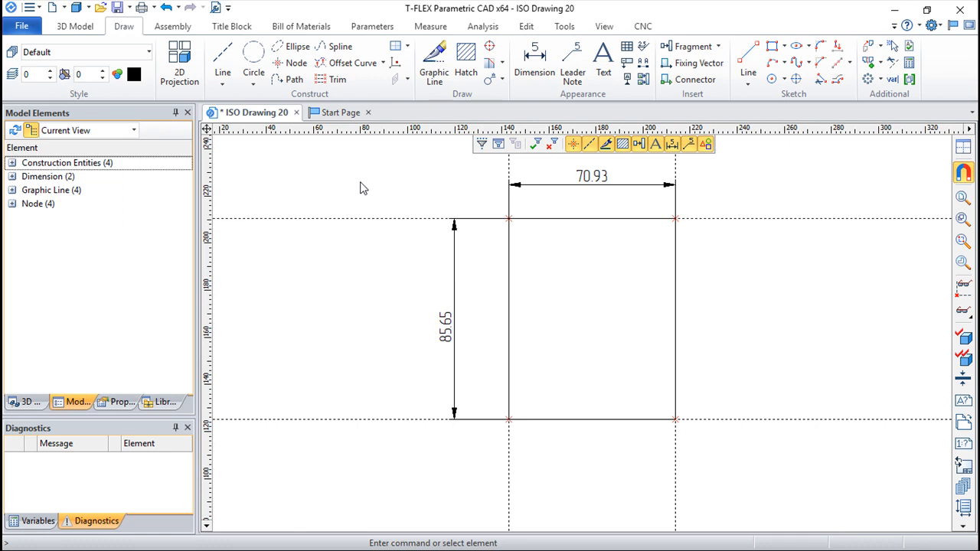
# Set the rectangle's width dimension to 40 and its height dimension to 30
pyautogui.click(554, 196)
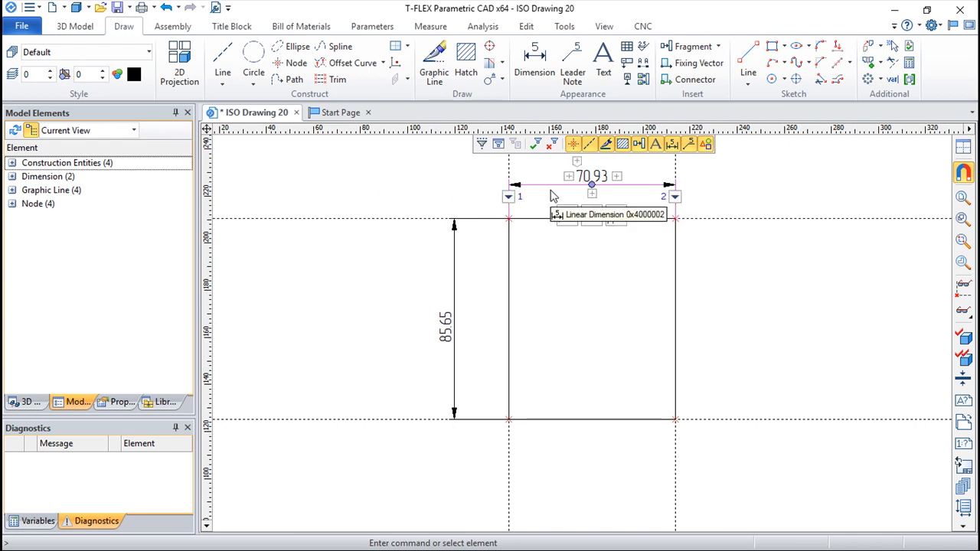
pyautogui.doubleClick(596, 176)
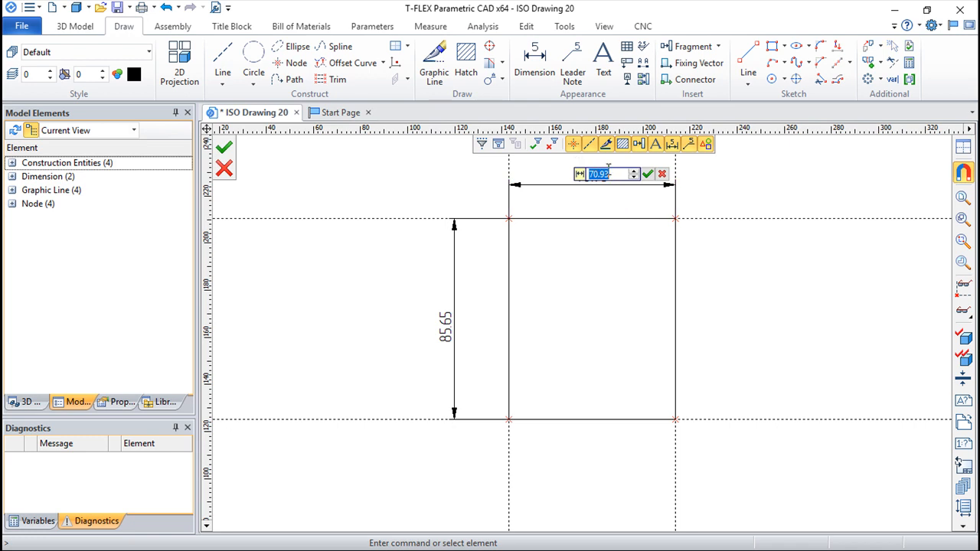
pyautogui.write('40')
pyautogui.press('Return')
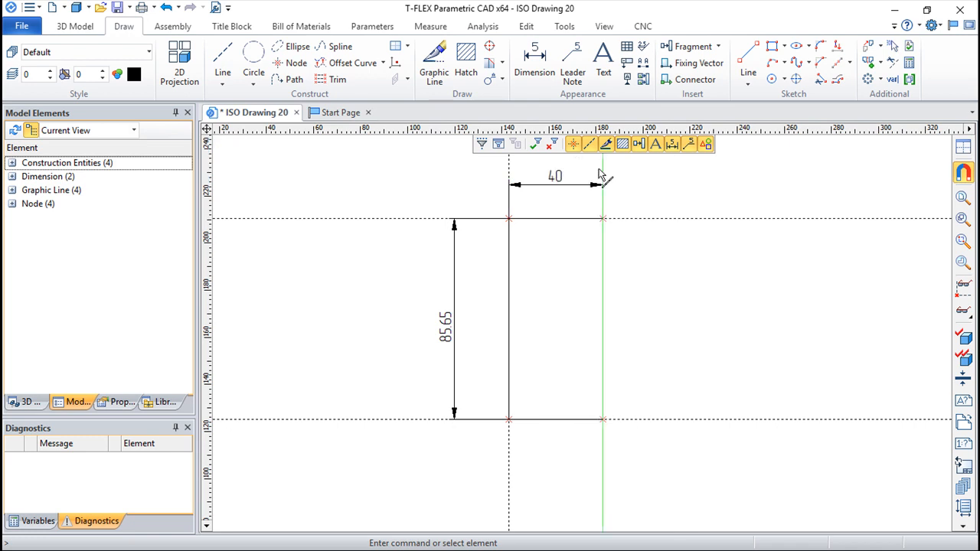
pyautogui.click(451, 327)
pyautogui.doubleClick(445, 328)
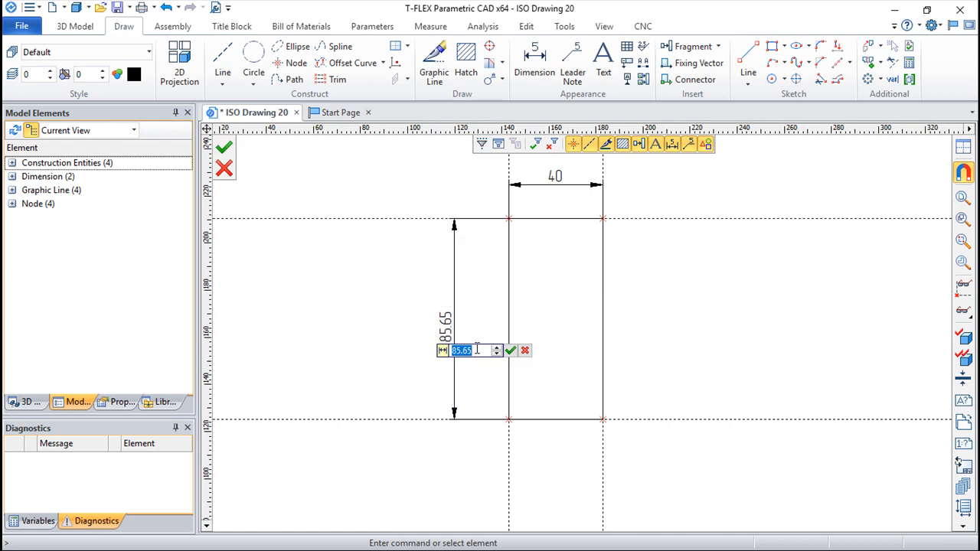
pyautogui.write('30')
pyautogui.press('Return')
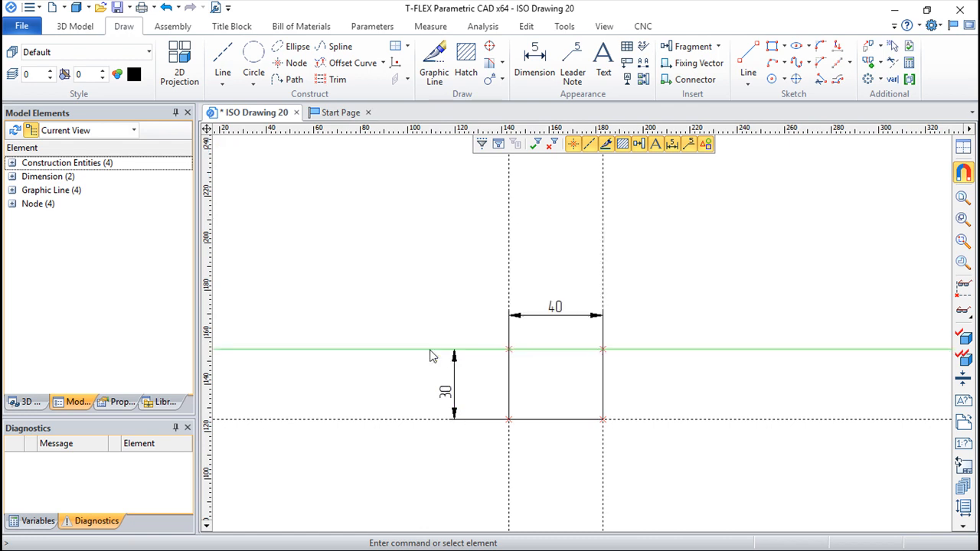
# Review the values and comments of variables a and b in the variable editor, and bring up the parameter commands
pyautogui.scroll(5, 691, 299)
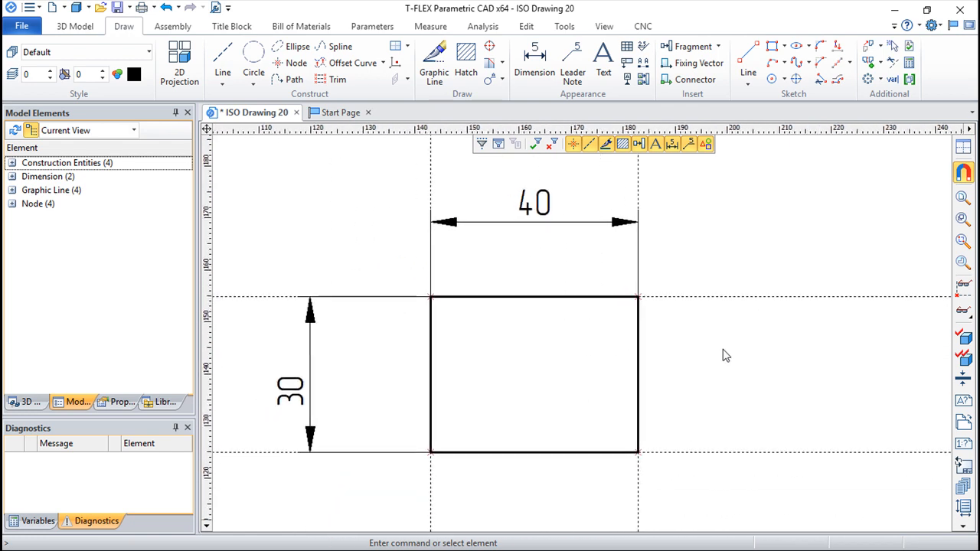
pyautogui.moveTo(720, 355); pyautogui.dragTo(813, 365, button='middle')
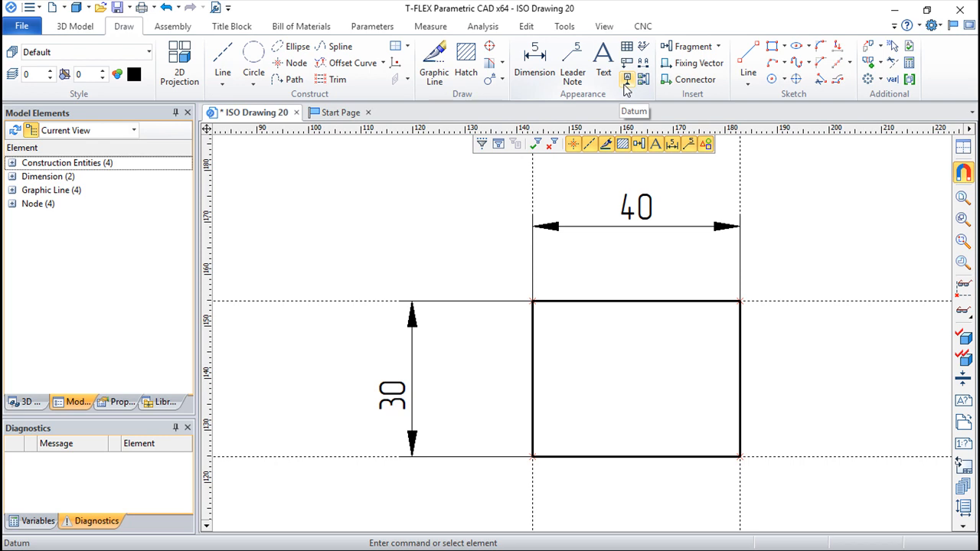
pyautogui.press('v')
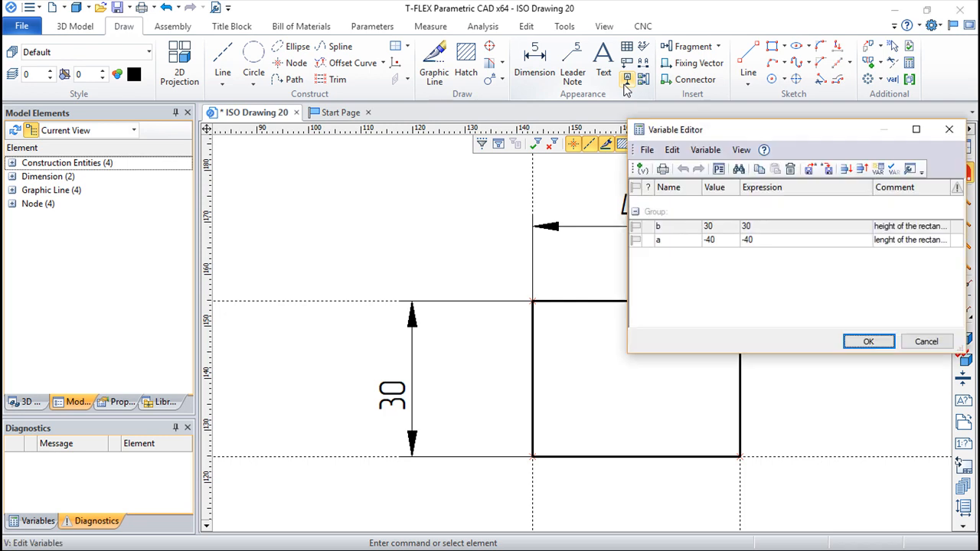
pyautogui.press('Return')
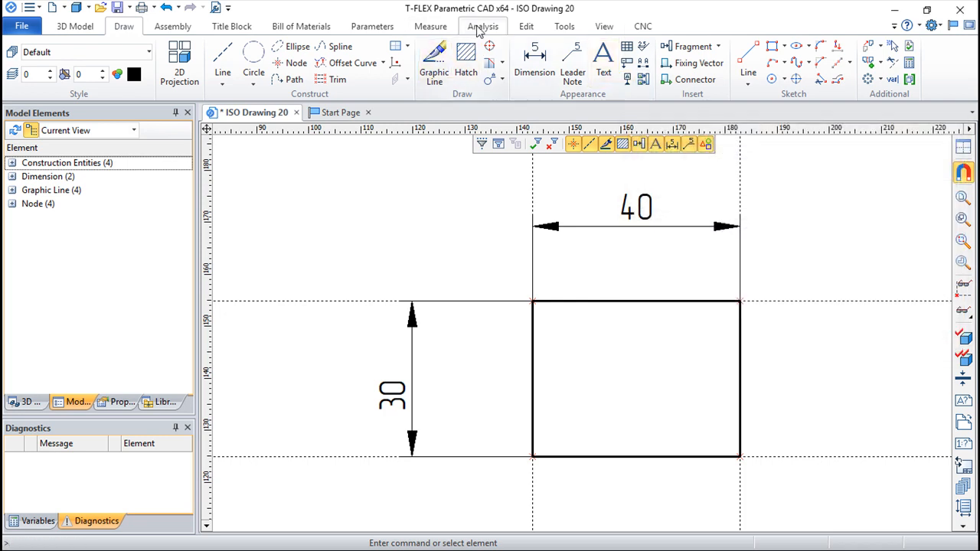
pyautogui.click(375, 26)
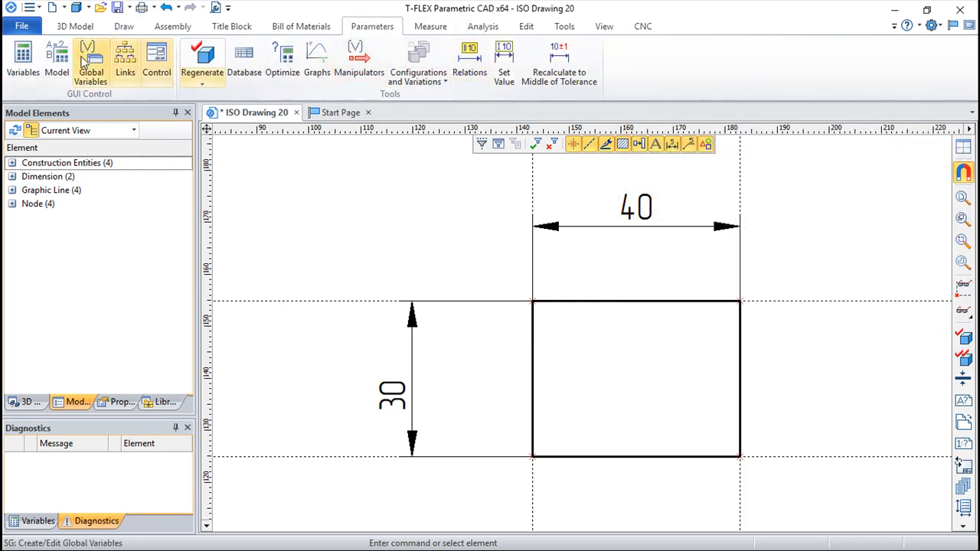
# Set the expression of variable b, the rectangle's height, to 25 in the variable editor and apply it
pyautogui.click(23, 58)
pyautogui.moveTo(818, 131); pyautogui.dragTo(741, 182)
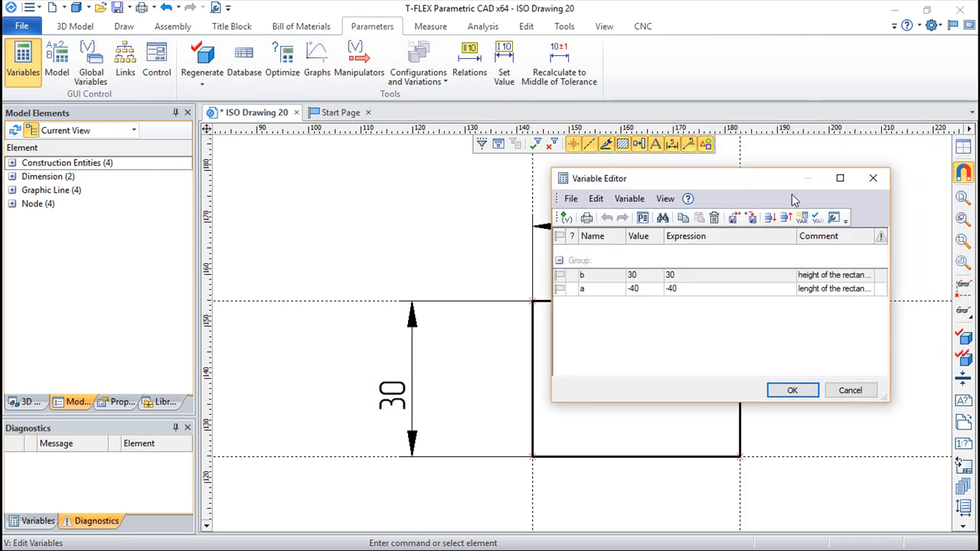
pyautogui.moveTo(797, 235); pyautogui.dragTo(751, 226)
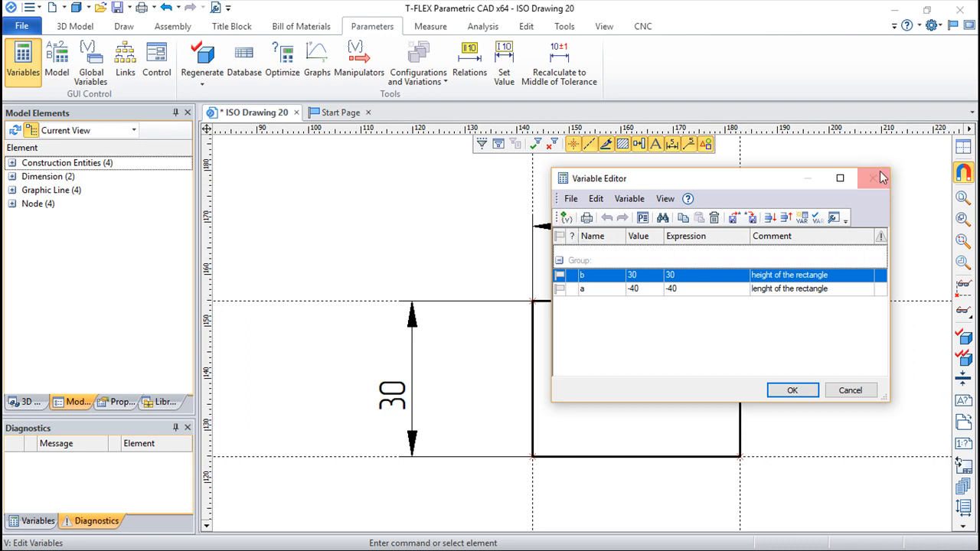
pyautogui.click(686, 277)
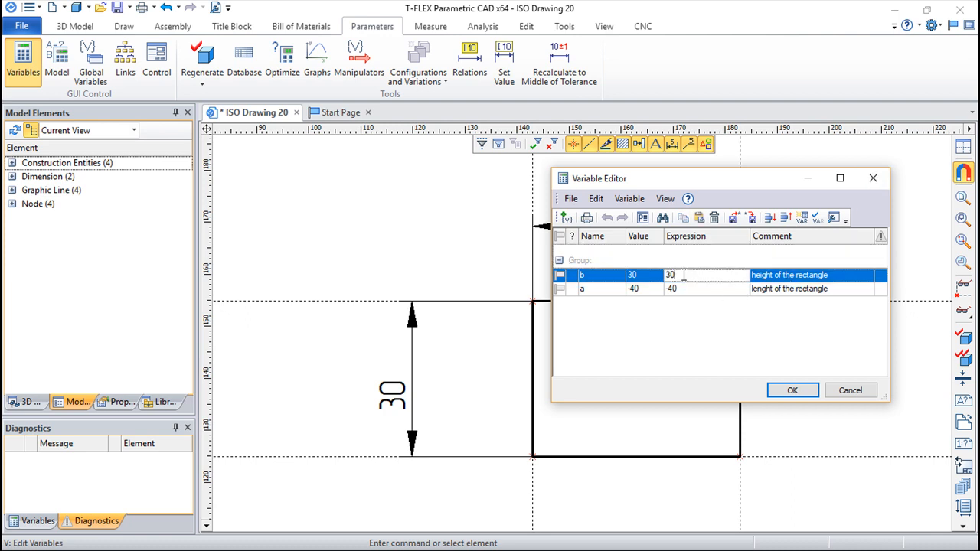
pyautogui.doubleClick(684, 276)
pyautogui.write('2')
pyautogui.press('Return')
pyautogui.click(797, 391)
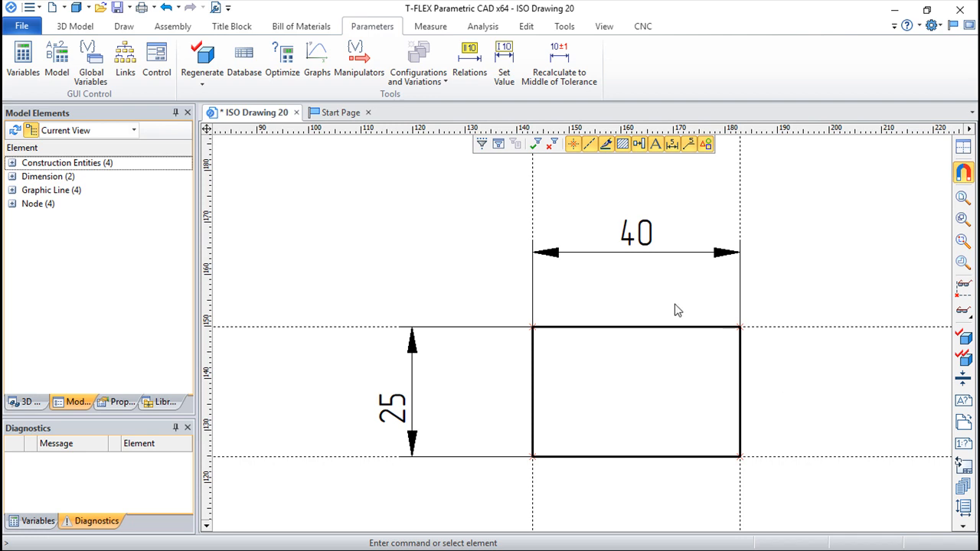
# Set the expression of variable a, the rectangle's length, to -b*2 and apply it
pyautogui.click(636, 256)
pyautogui.press('v')
pyautogui.moveTo(772, 184); pyautogui.dragTo(800, 286)
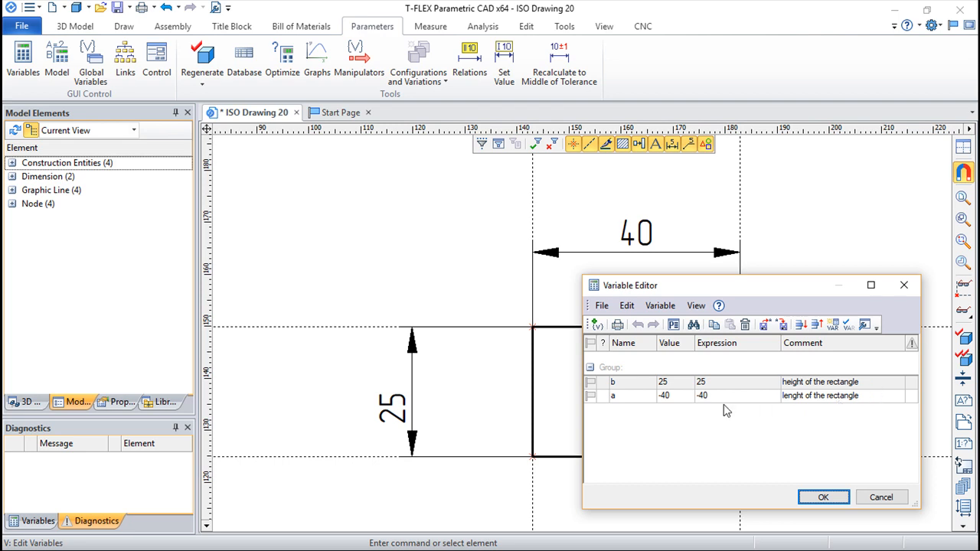
pyautogui.click(703, 395)
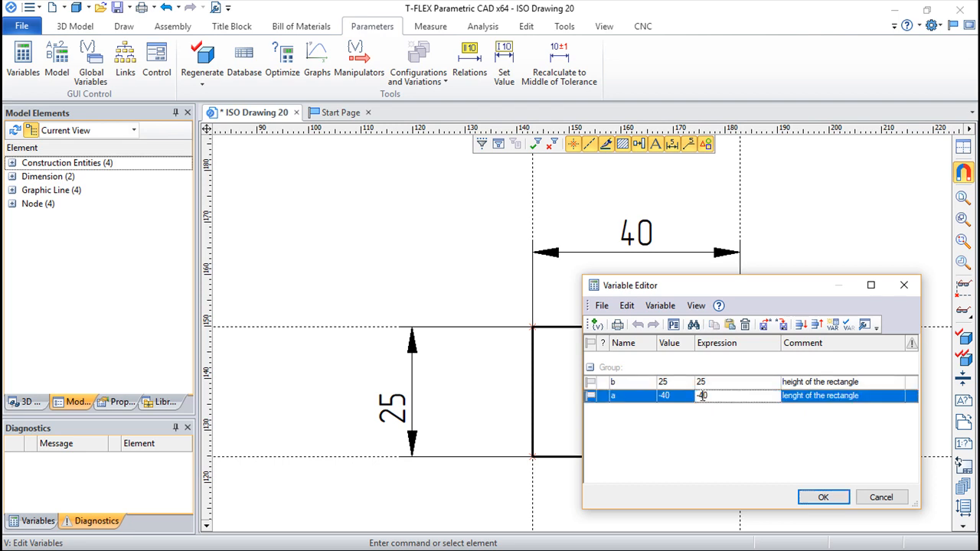
pyautogui.click(703, 395)
pyautogui.doubleClick(702, 395)
pyautogui.write('-b*2')
pyautogui.press('Return')
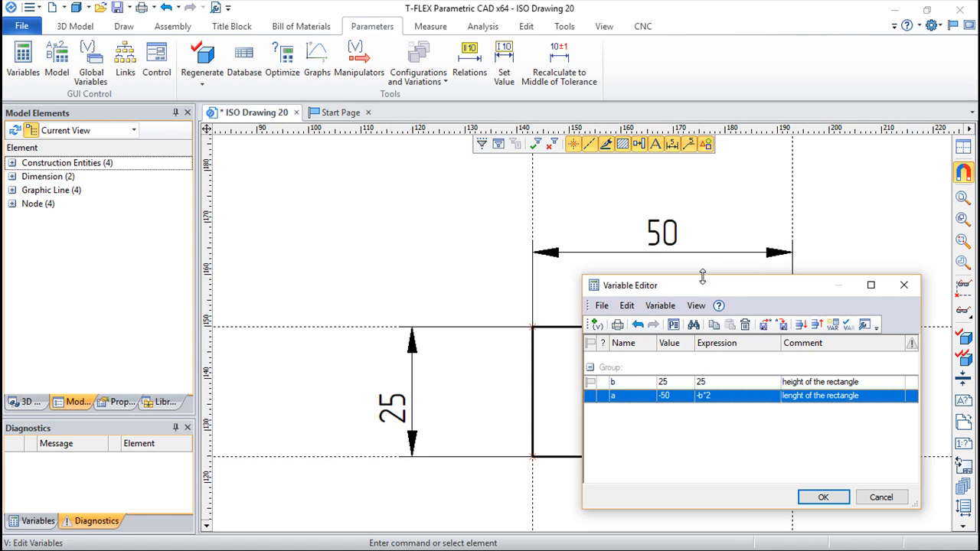
pyautogui.click(823, 497)
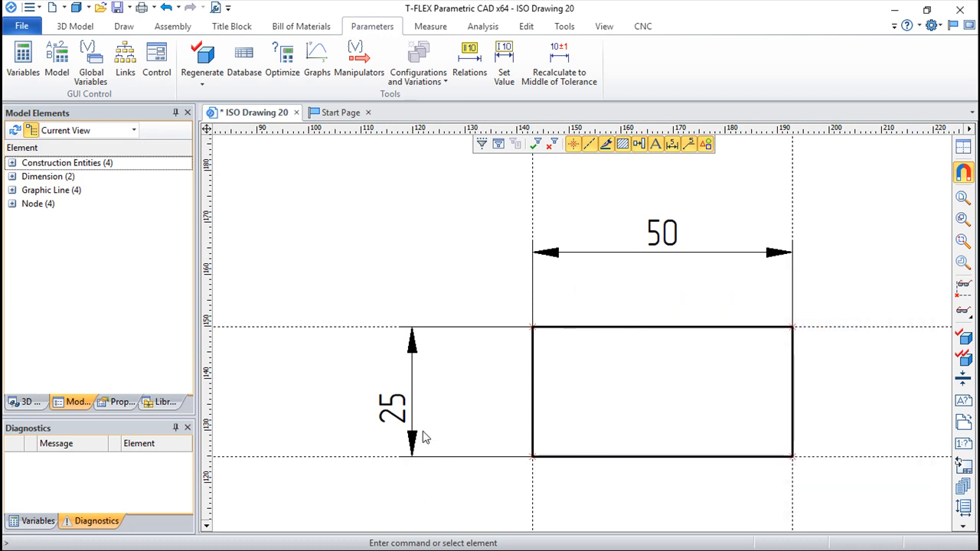
# Set the rectangle's height dimension to 30 directly in the drawing
pyautogui.doubleClick(392, 400)
pyautogui.write('30')
pyautogui.press('Return')
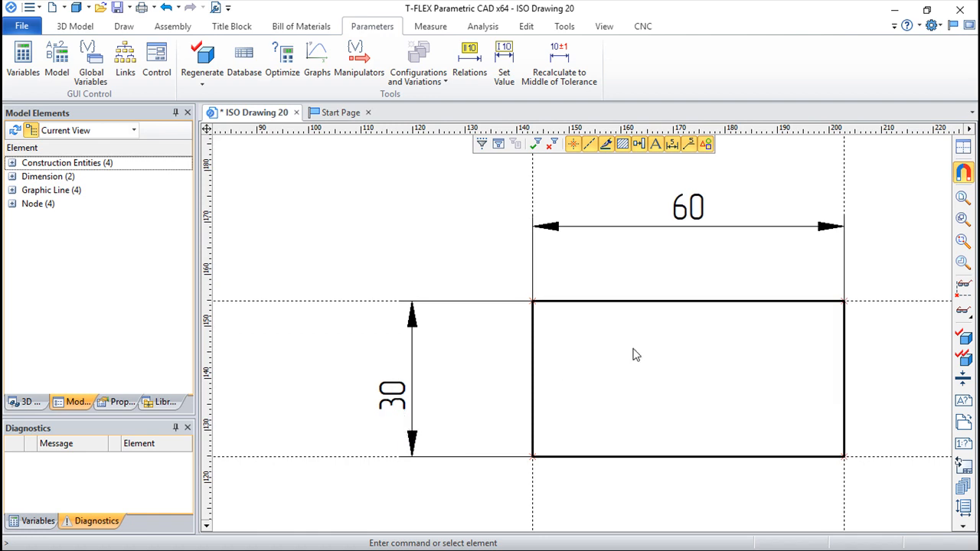
pyautogui.moveTo(675, 224)
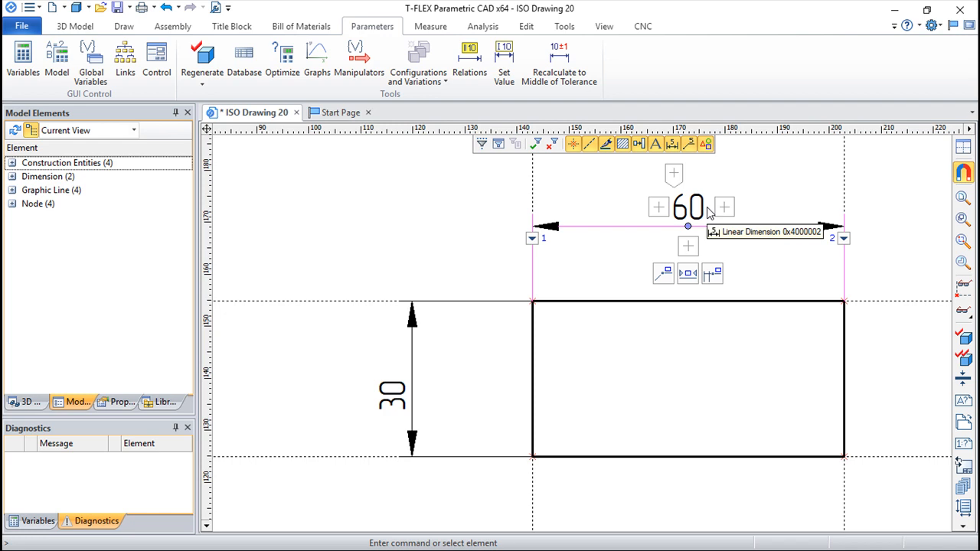
pyautogui.moveTo(862, 240); pyautogui.dragTo(796, 246, button='middle')
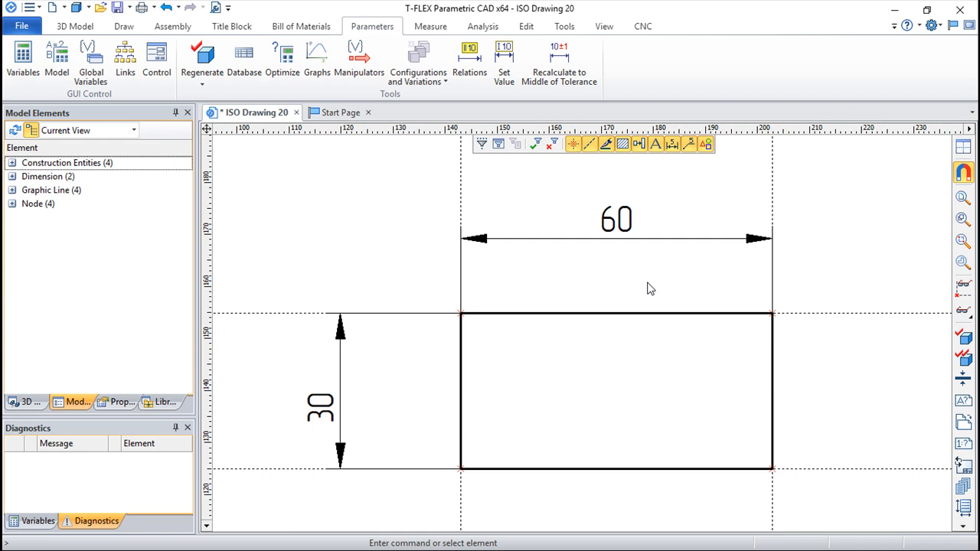
pyautogui.click(25, 69)
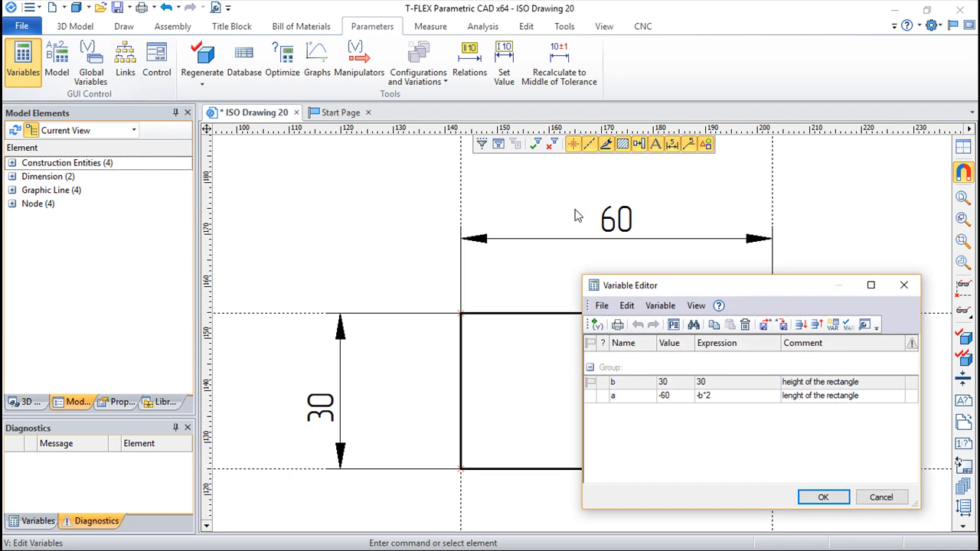
pyautogui.rightClick(748, 383)
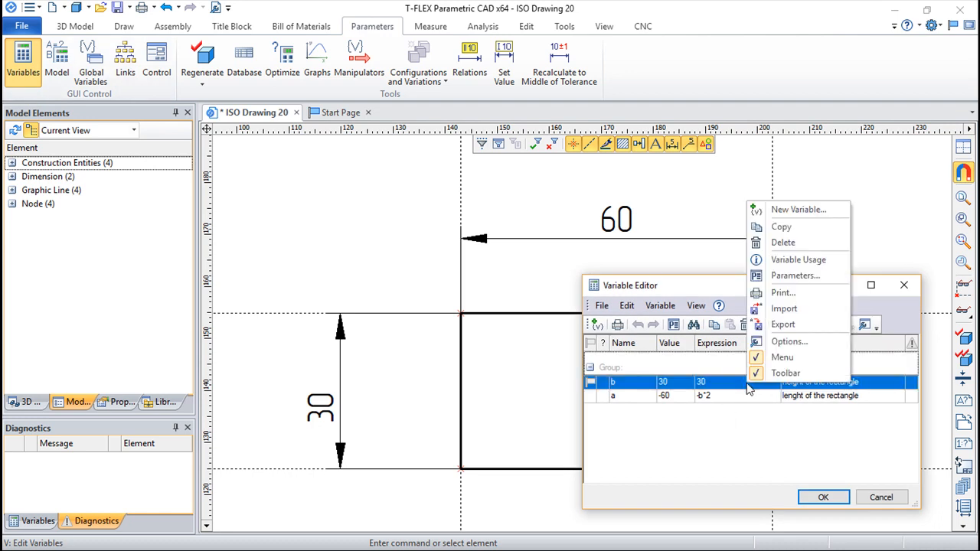
pyautogui.click(747, 383)
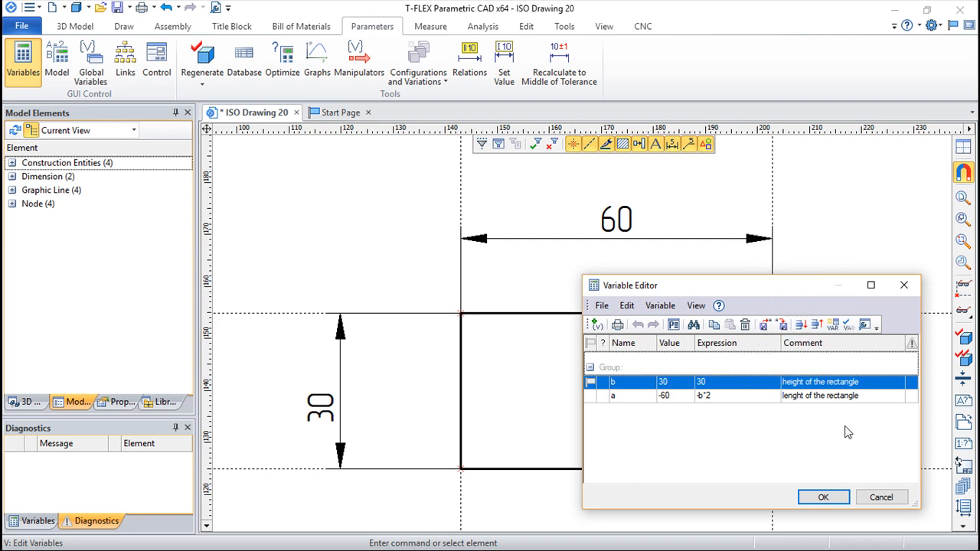
pyautogui.click(881, 497)
pyautogui.click(624, 219)
pyautogui.rightClick(624, 218)
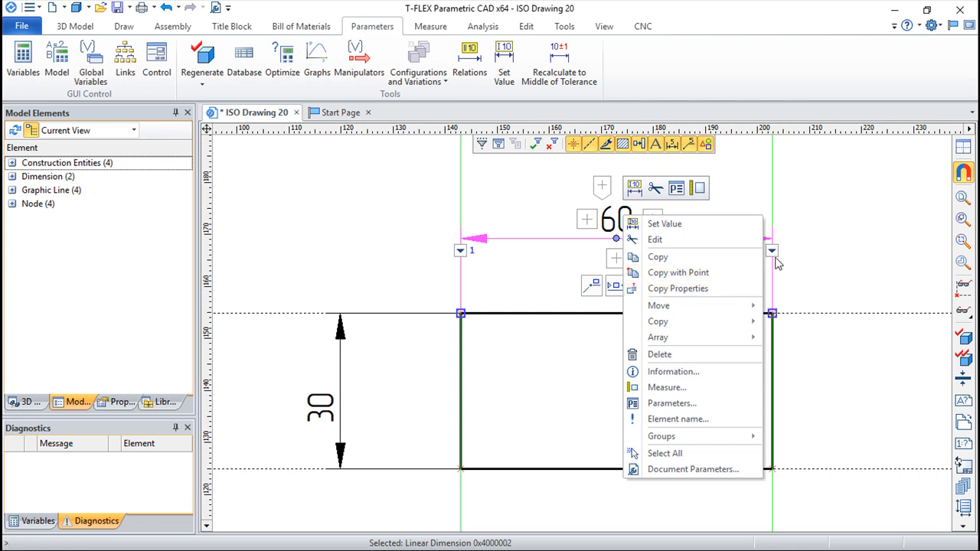
pyautogui.click(848, 228)
pyautogui.moveTo(633, 220)
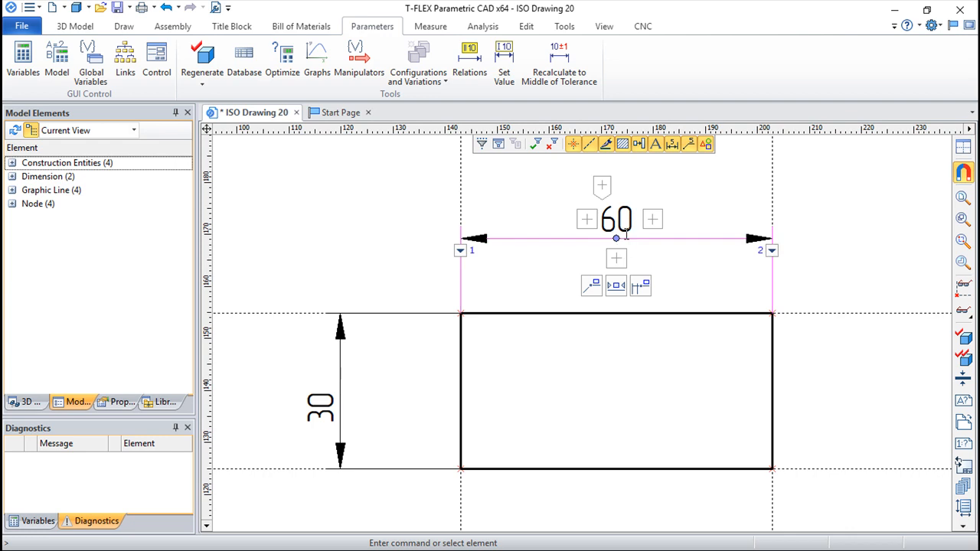
pyautogui.click(325, 408)
pyautogui.rightClick(325, 408)
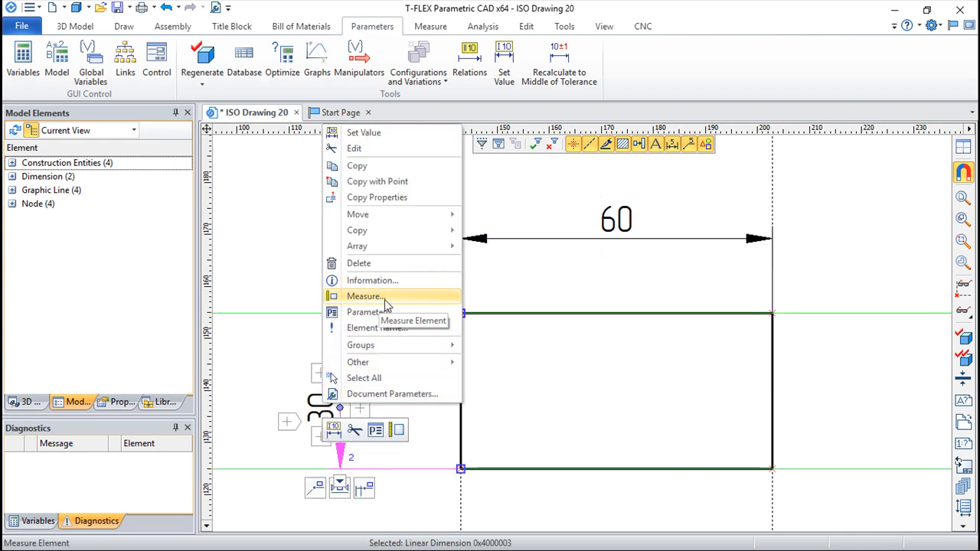
pyautogui.press('Escape')
# Create a value list for variable b containing 10, 20, 30, 40 and 50
pyautogui.click(20, 55)
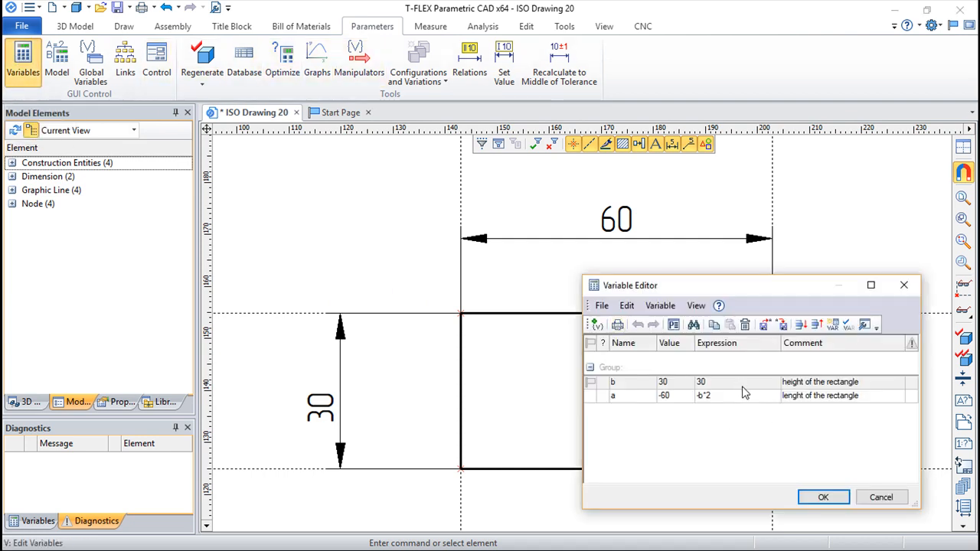
pyautogui.rightClick(739, 382)
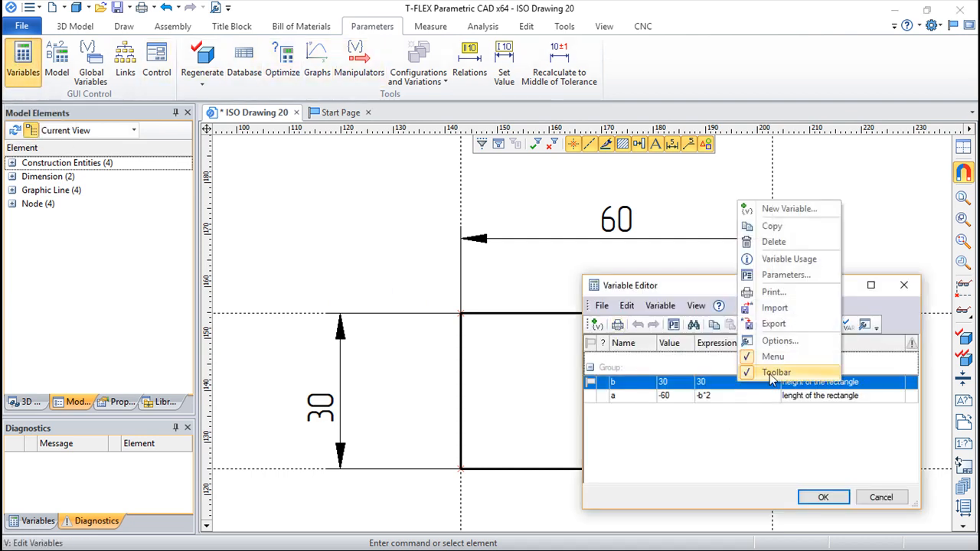
pyautogui.click(729, 383)
pyautogui.rightClick(743, 382)
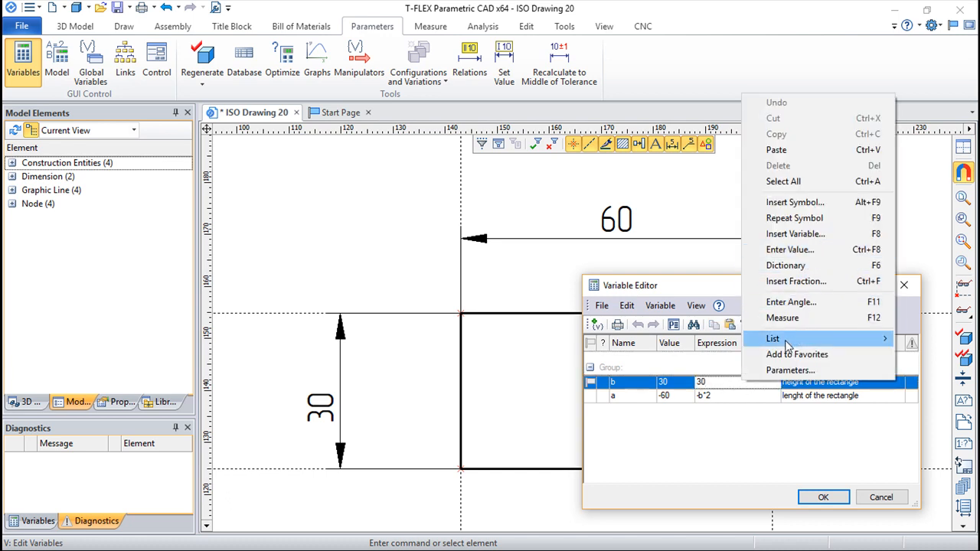
pyautogui.moveTo(788, 346)
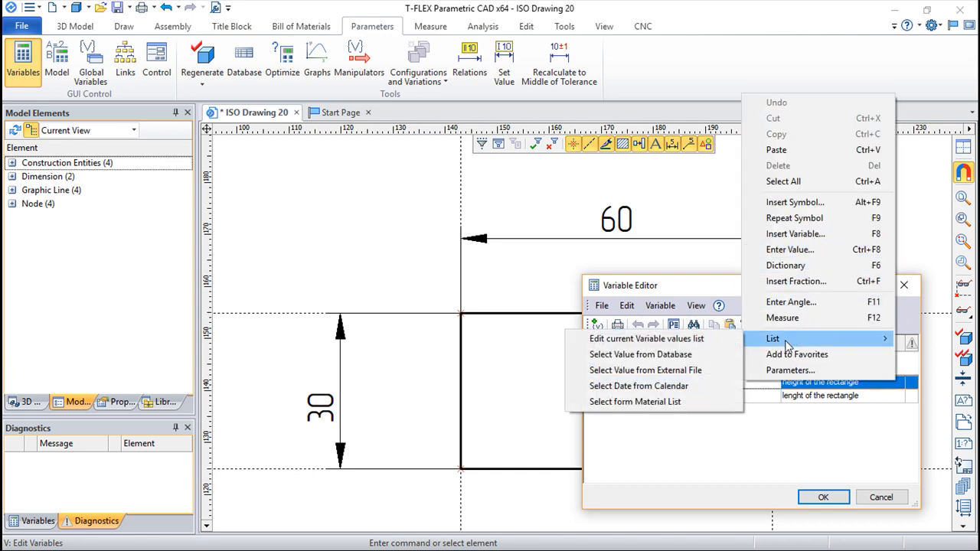
pyautogui.click(671, 342)
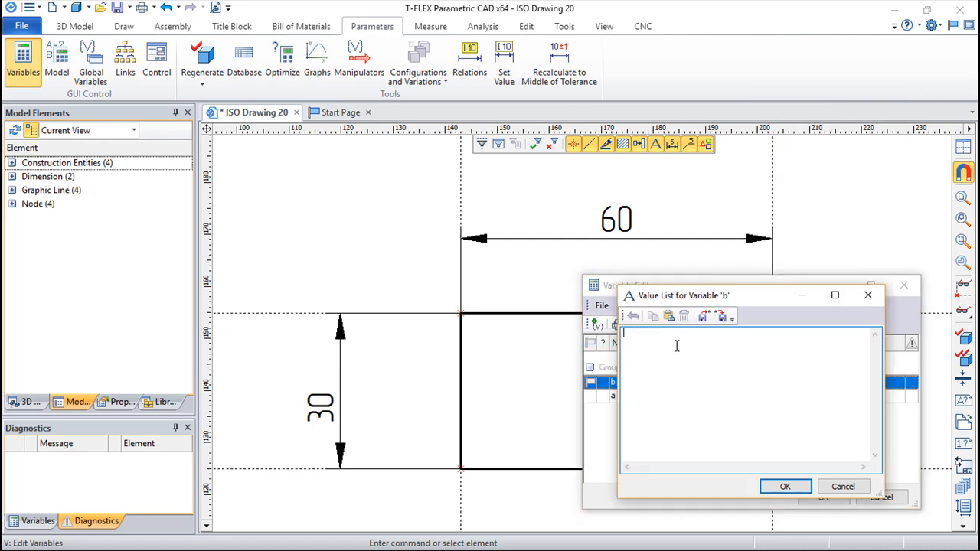
pyautogui.write('10')
pyautogui.press('BackSpace')
pyautogui.click(788, 488)
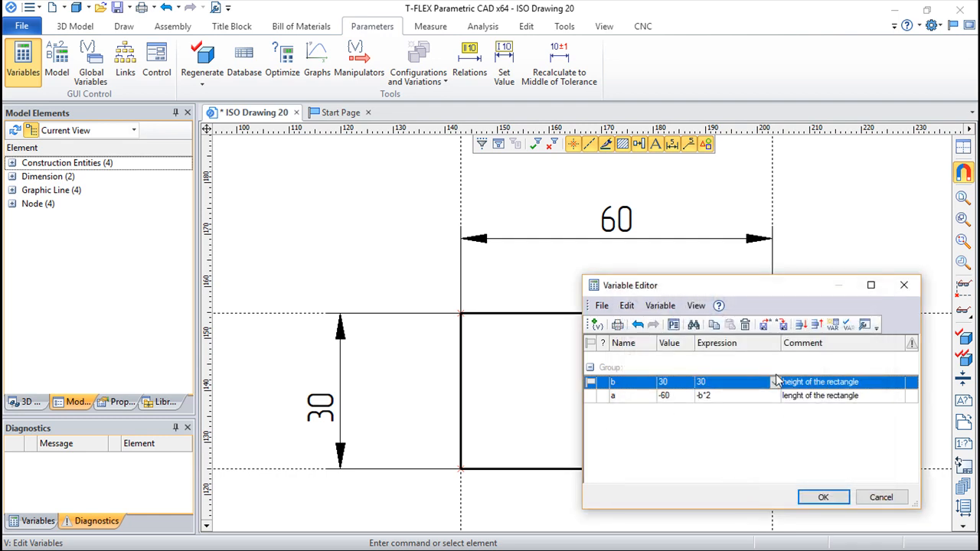
# Choose 40, 20 and finally 30 from the value list of variable b, and accept the variable changes
pyautogui.click(775, 383)
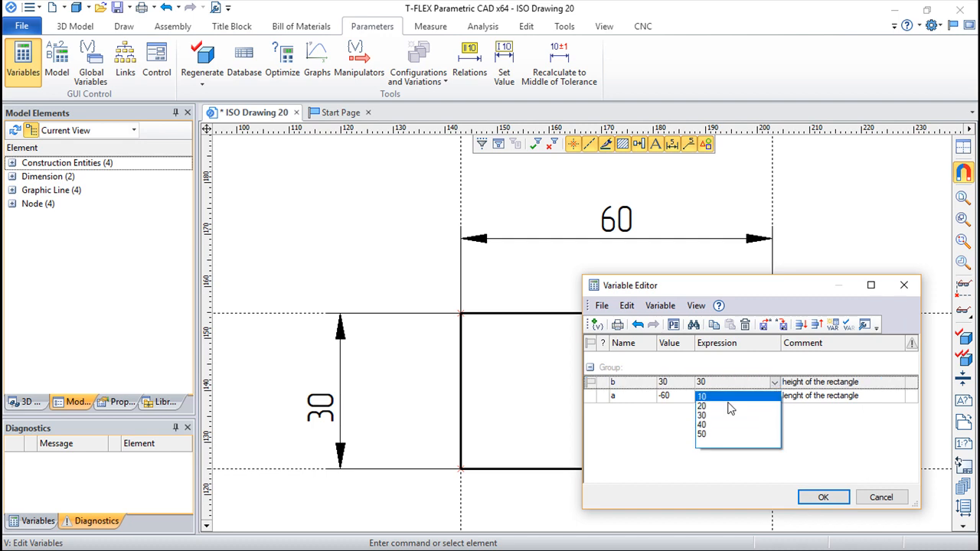
pyautogui.click(706, 425)
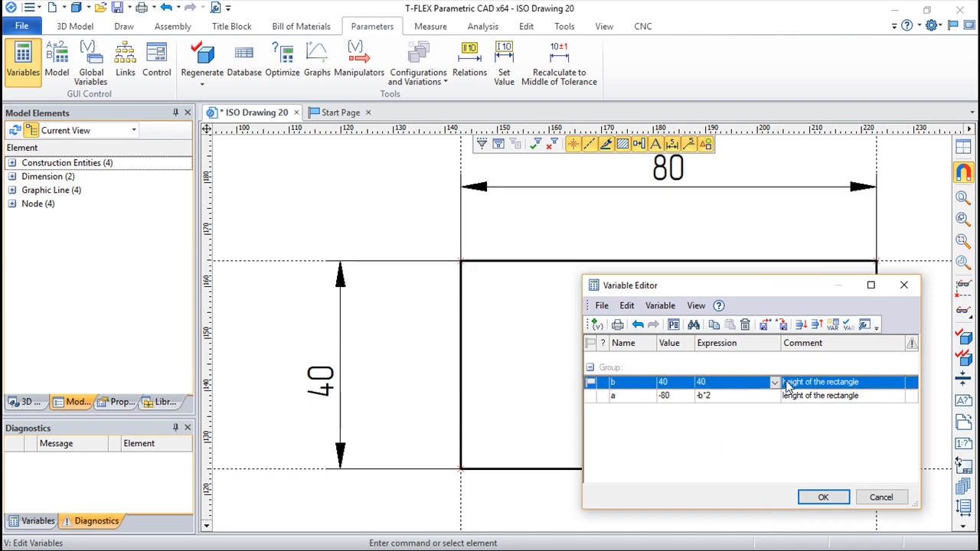
pyautogui.click(776, 383)
pyautogui.click(701, 406)
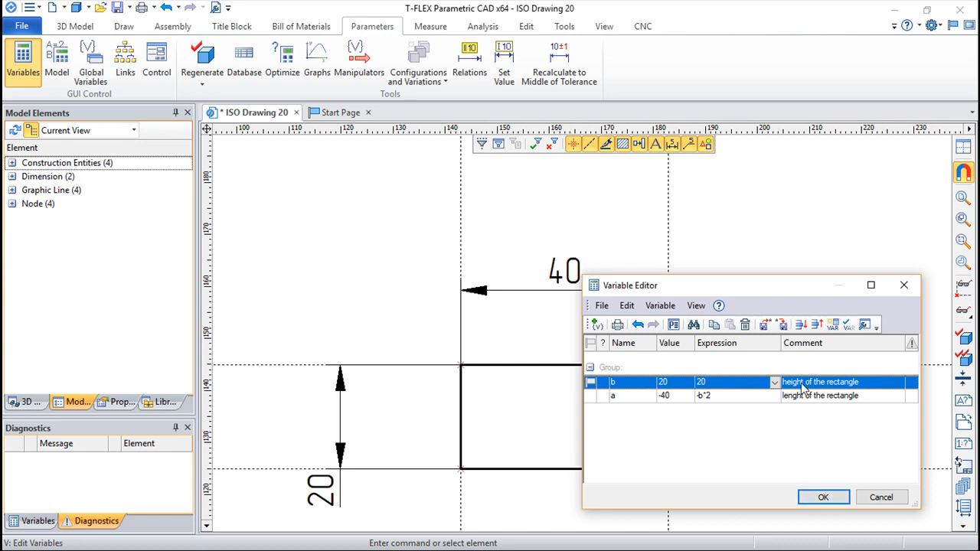
pyautogui.click(775, 383)
pyautogui.click(704, 415)
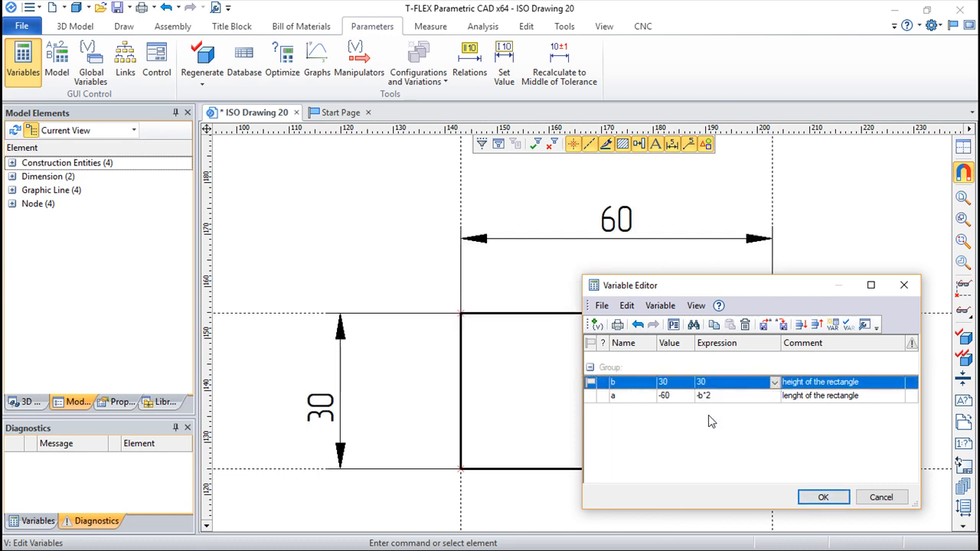
pyautogui.click(823, 499)
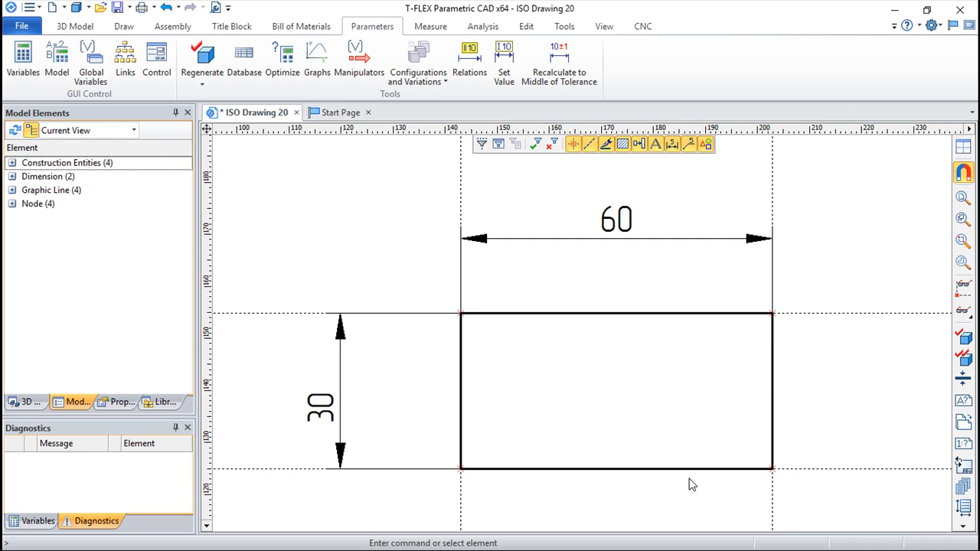
# Construct a vertical symmetry line midway between the rectangle's two vertical construction lines
pyautogui.moveTo(843, 400); pyautogui.dragTo(810, 390, button='middle')
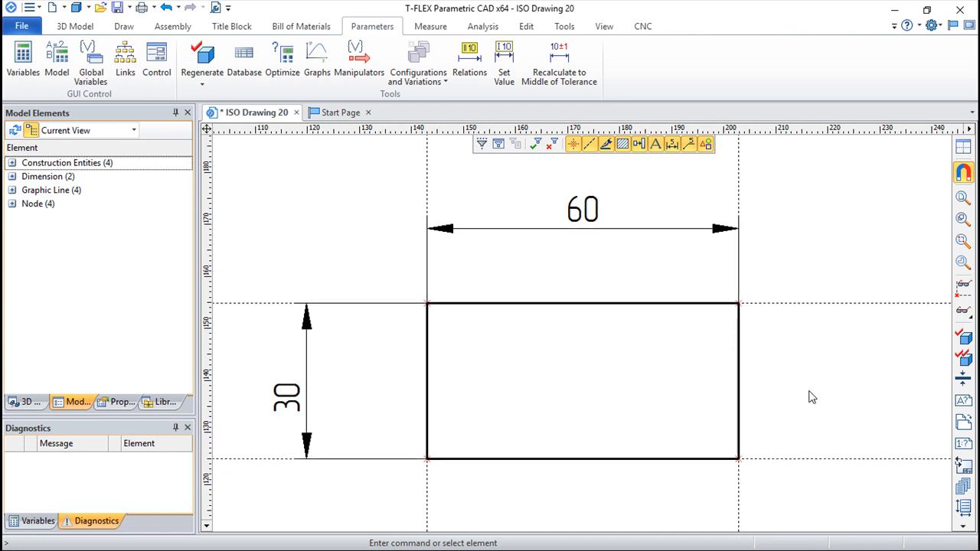
pyautogui.click(124, 27)
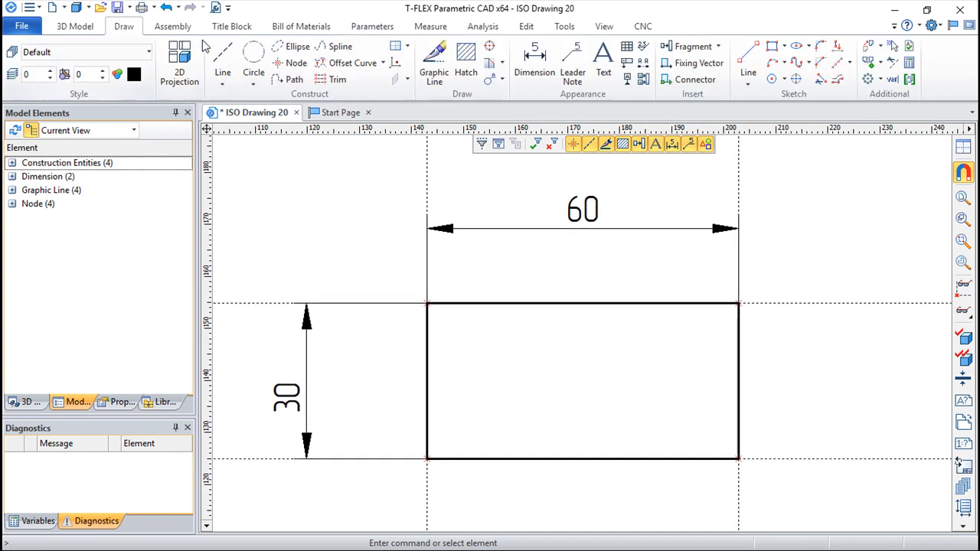
pyautogui.click(225, 60)
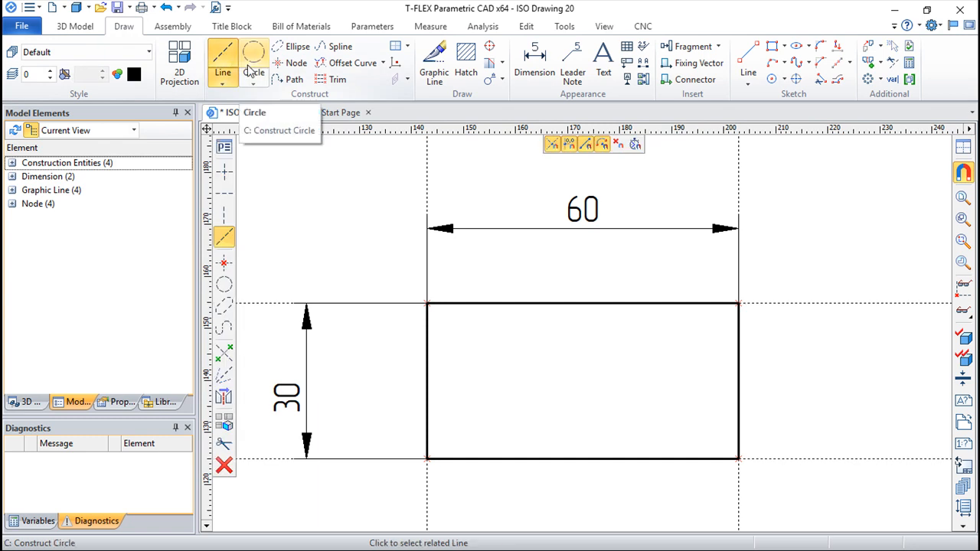
pyautogui.click(224, 396)
pyautogui.click(427, 184)
pyautogui.click(738, 186)
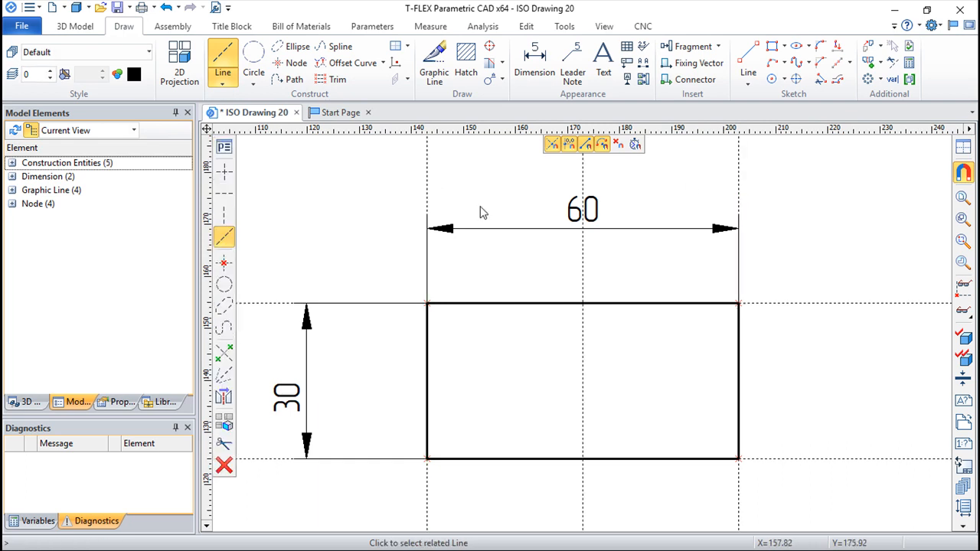
# Construct a horizontal symmetry line midway between the rectangle's two horizontal construction lines
pyautogui.click(273, 306)
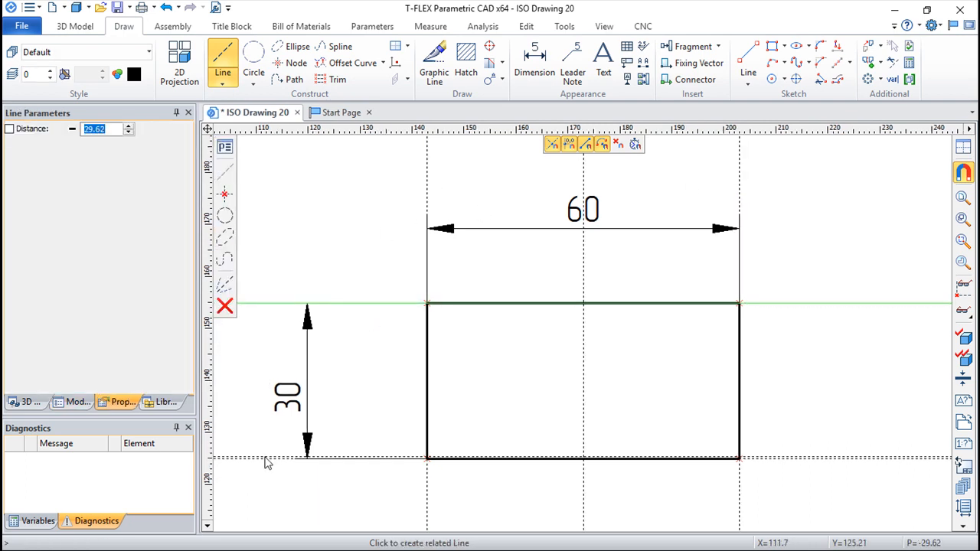
pyautogui.press('Escape')
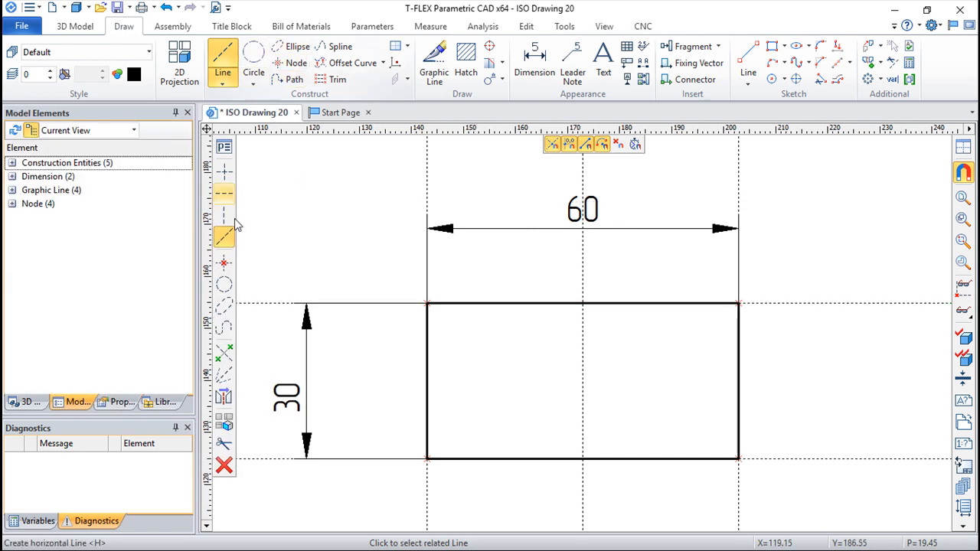
pyautogui.click(228, 375)
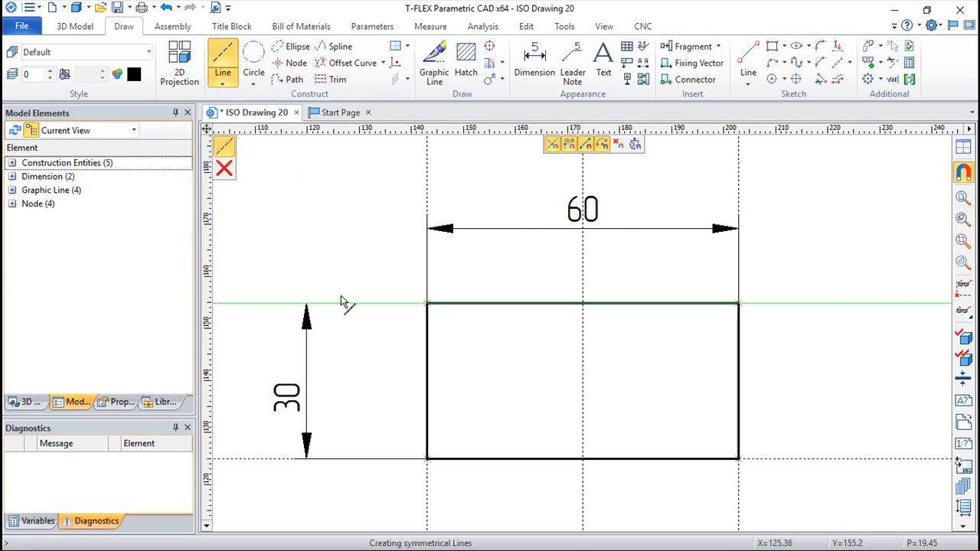
pyautogui.click(257, 460)
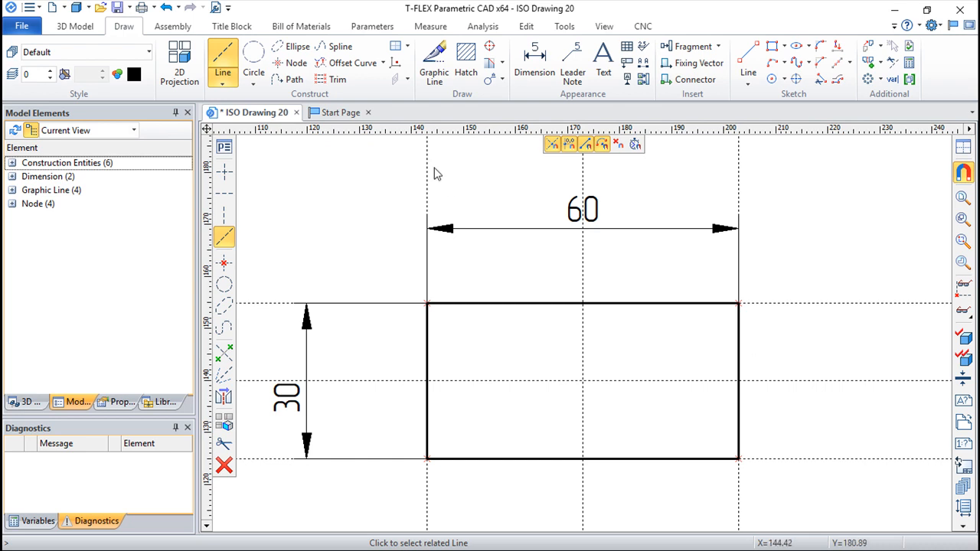
# Construct a circle centred on a node where the symmetry lines cross, its diameter driven by a new variable r with value 20
pyautogui.click(255, 62)
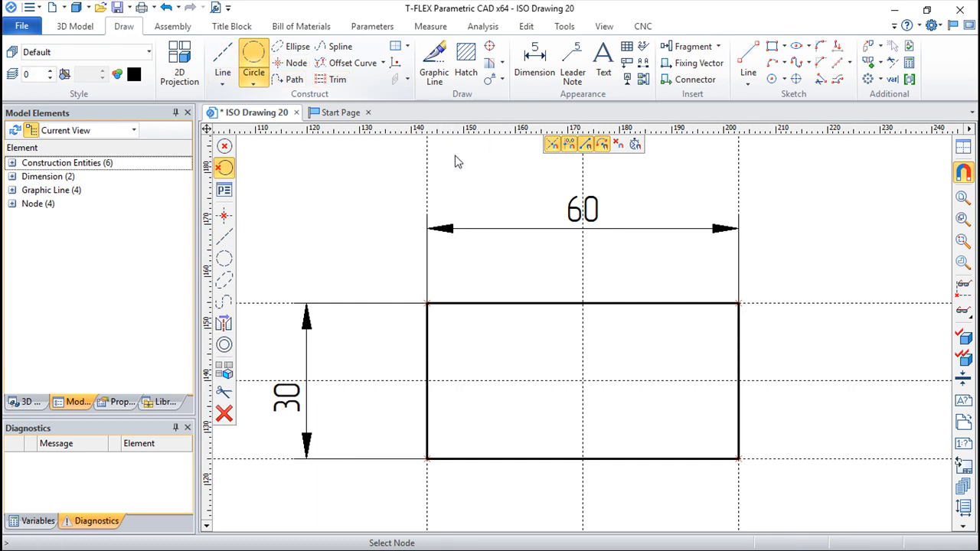
pyautogui.click(583, 382)
pyautogui.rightClick(609, 413)
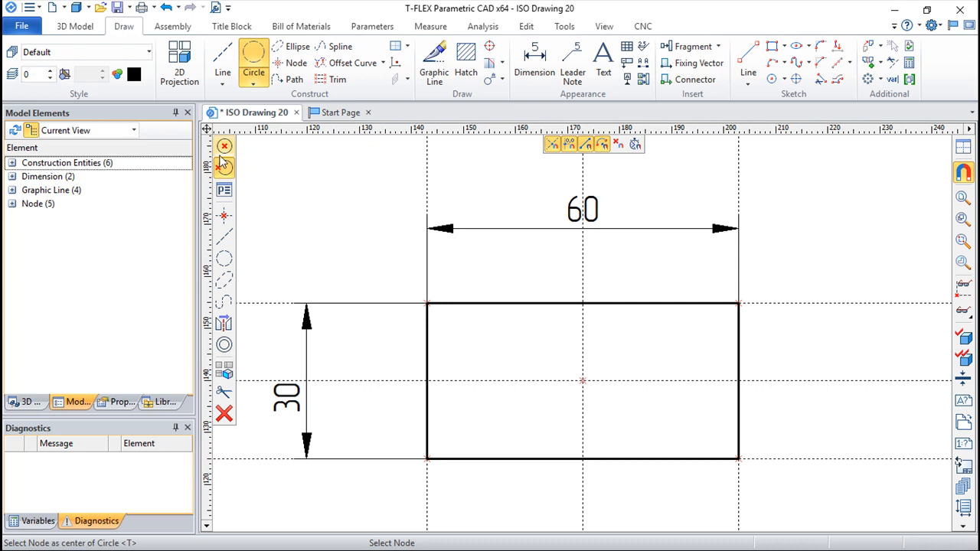
pyautogui.click(583, 381)
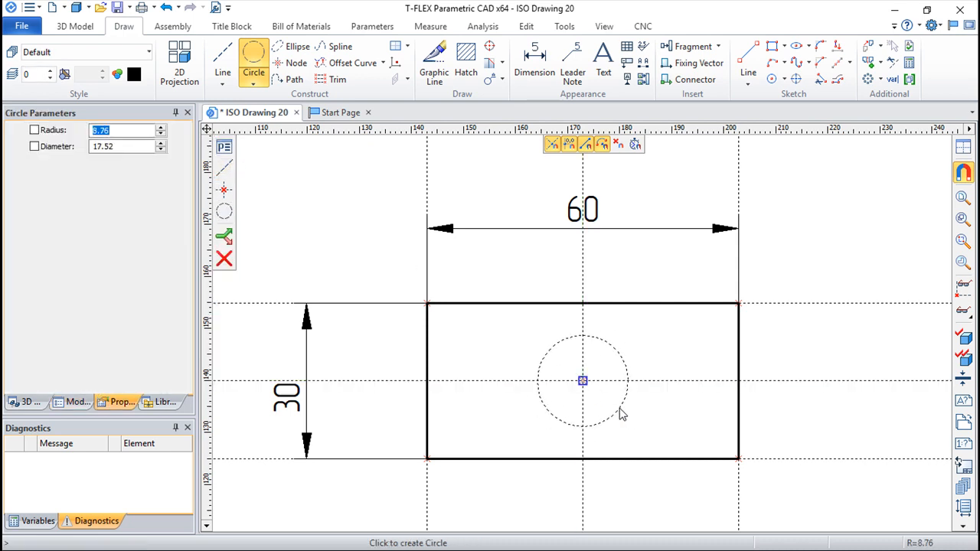
pyautogui.click(128, 148)
pyautogui.moveTo(116, 147); pyautogui.dragTo(70, 153)
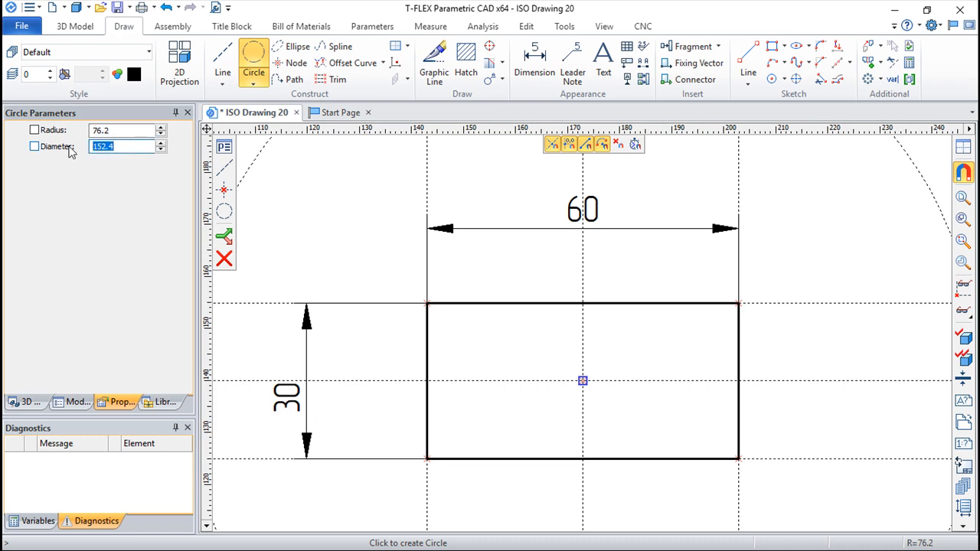
pyautogui.write('r')
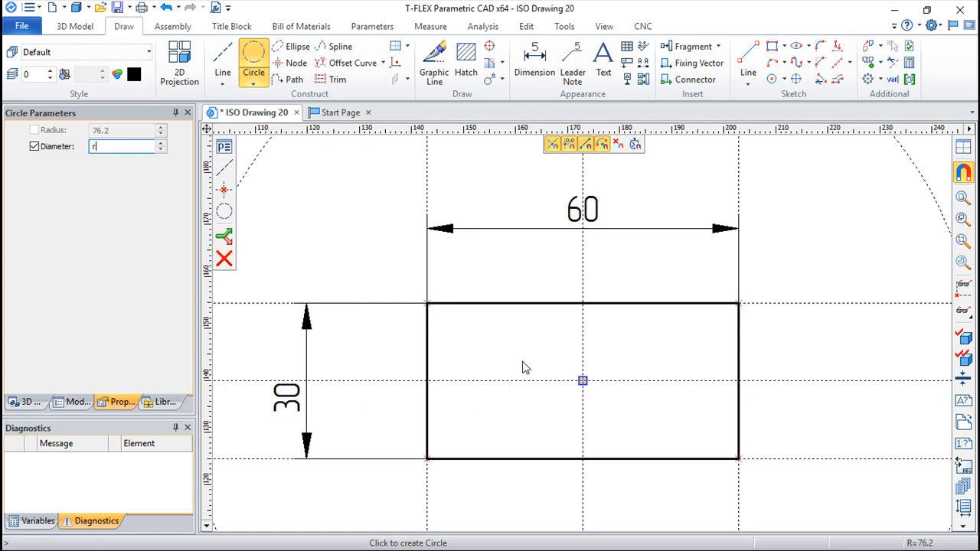
pyautogui.press('Return')
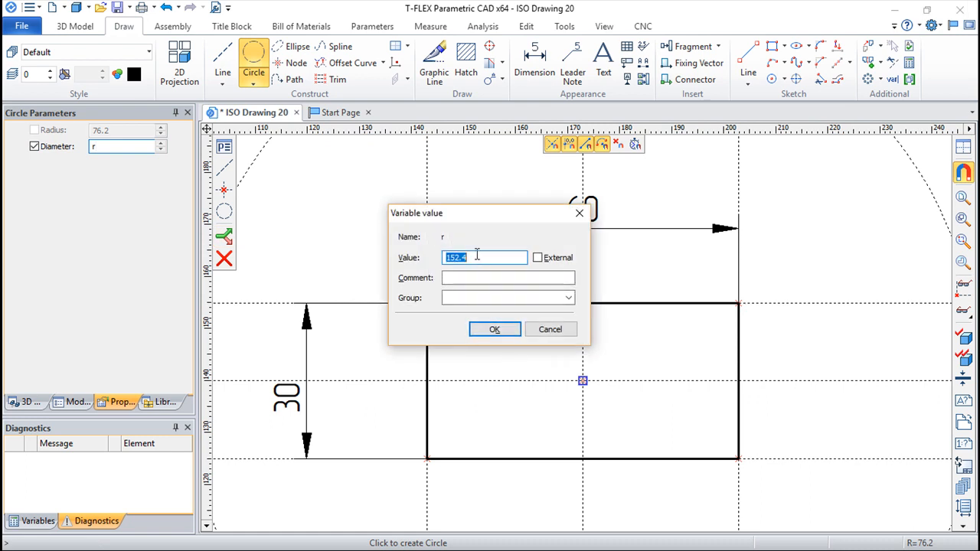
pyautogui.write('20')
pyautogui.click(494, 329)
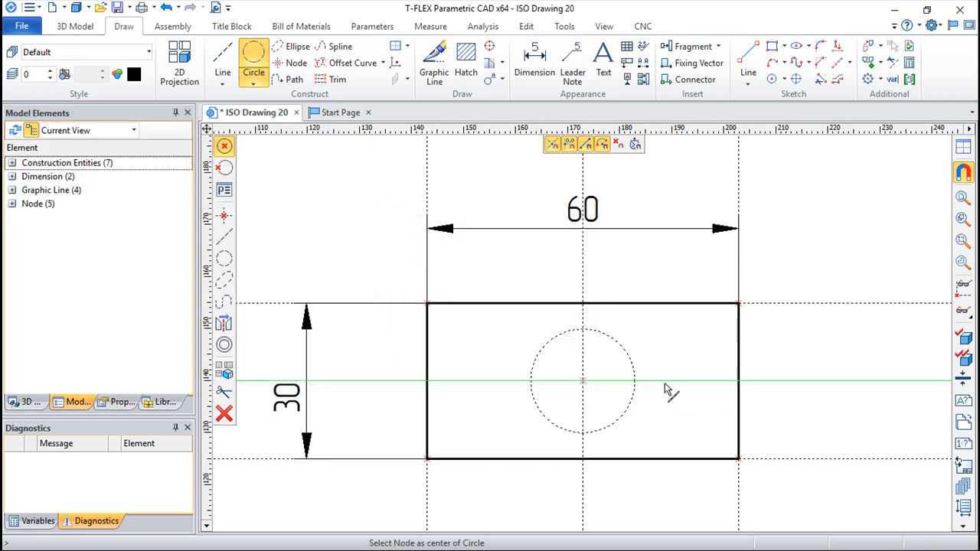
# Trace the construction circle with a continuous graphic line
pyautogui.click(435, 63)
pyautogui.click(619, 346)
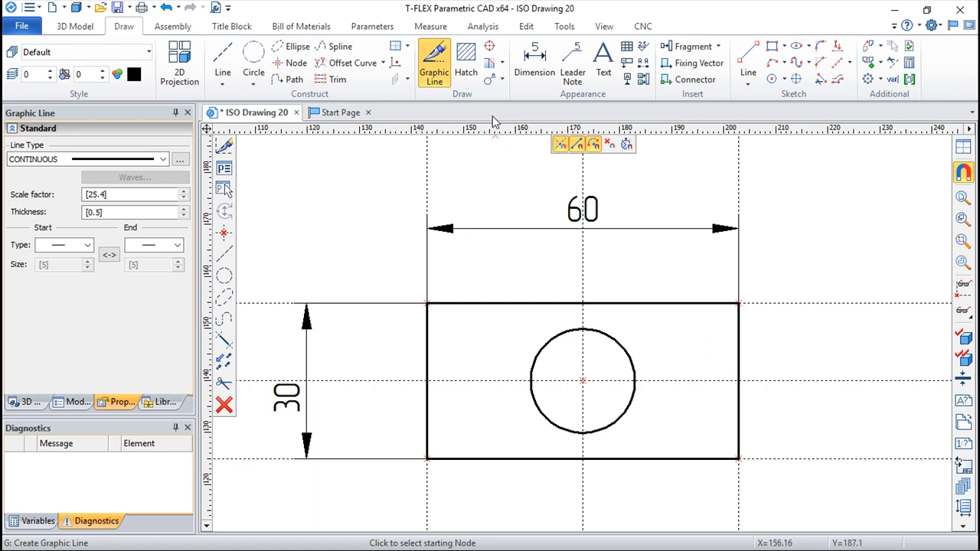
pyautogui.press('Escape')
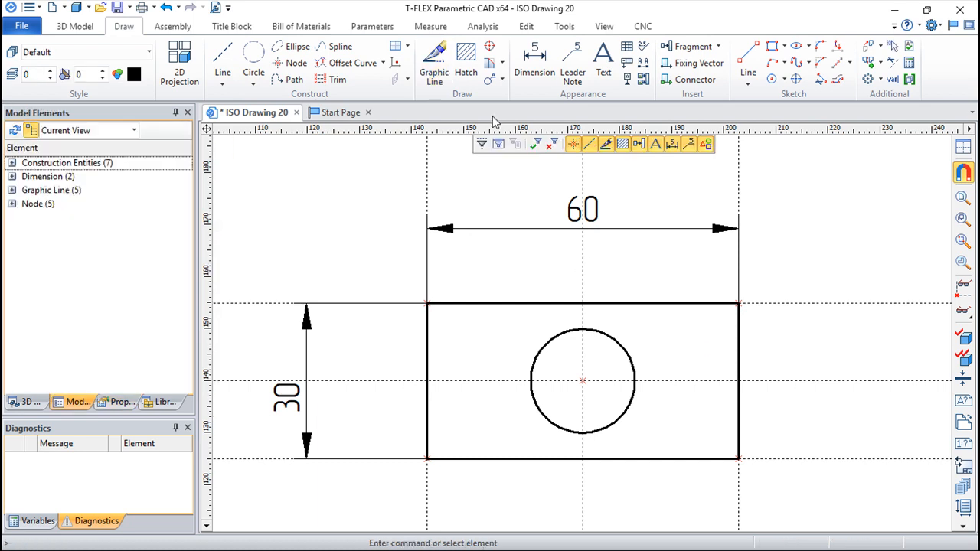
# Set variable r to 25 in the Variable Editor
pyautogui.press('v')
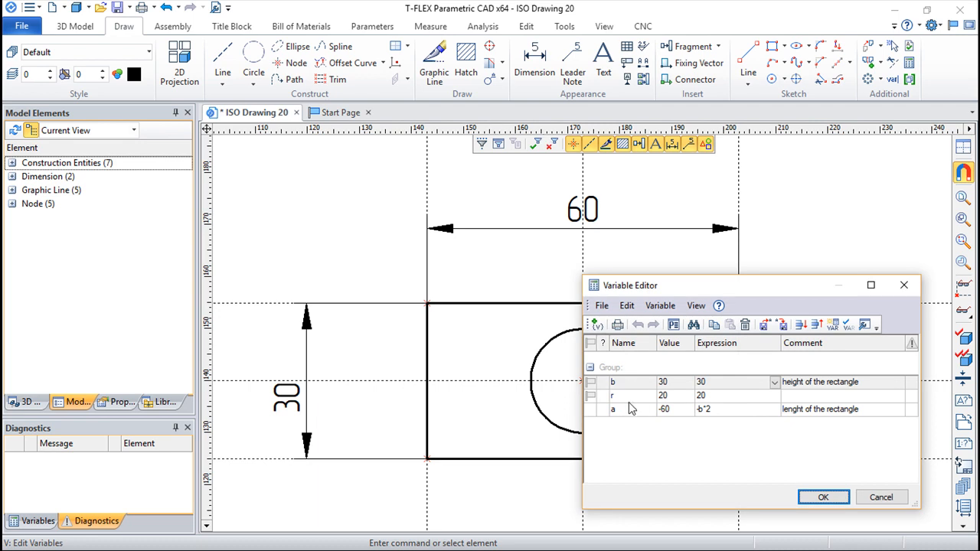
pyautogui.moveTo(742, 287); pyautogui.dragTo(812, 285)
pyautogui.click(783, 394)
pyautogui.doubleClick(770, 393)
pyautogui.write('25')
pyautogui.press('Return')
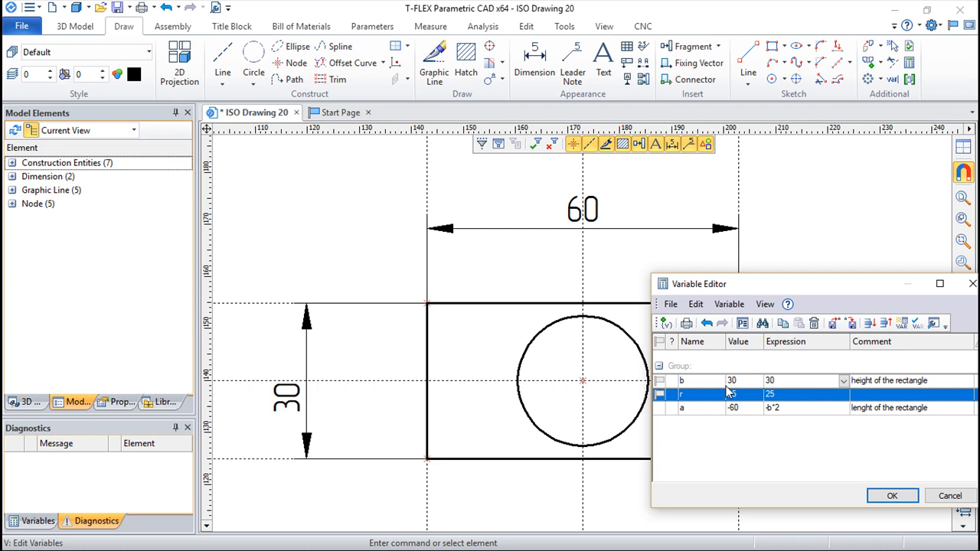
# Link the circle to the rectangle's height by giving variable r the expression b/2, and accept the variable changes
pyautogui.click(782, 394)
pyautogui.moveTo(783, 394); pyautogui.dragTo(760, 392)
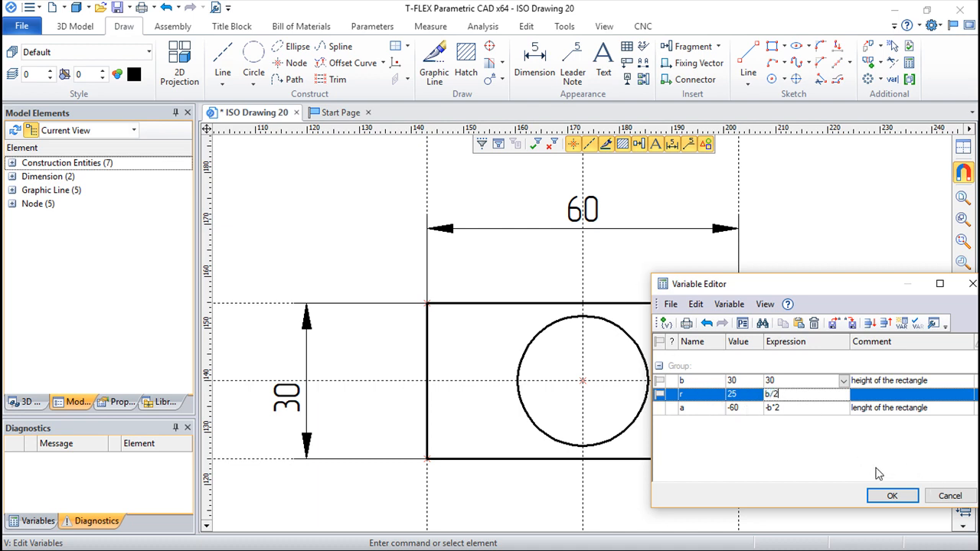
pyautogui.click(890, 495)
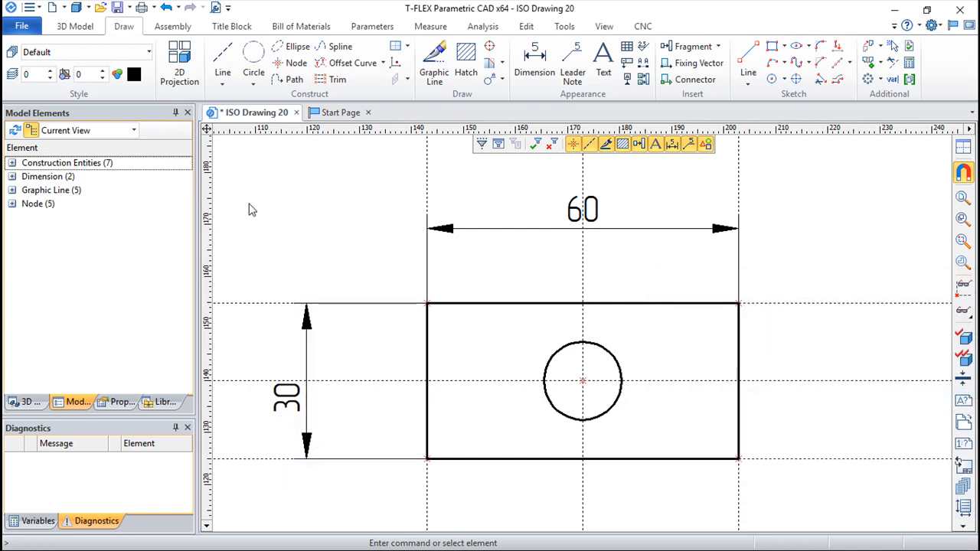
# Test the circle's link to the height by choosing 20, 50 and finally 30 for variable b, and close the Variable Editor
pyautogui.press('v')
pyautogui.moveTo(834, 285); pyautogui.dragTo(188, 77)
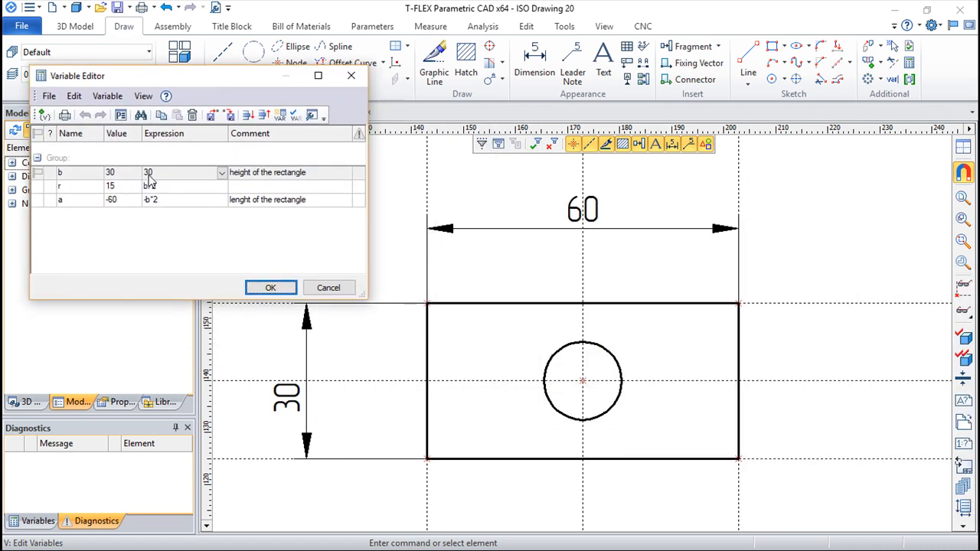
pyautogui.click(222, 175)
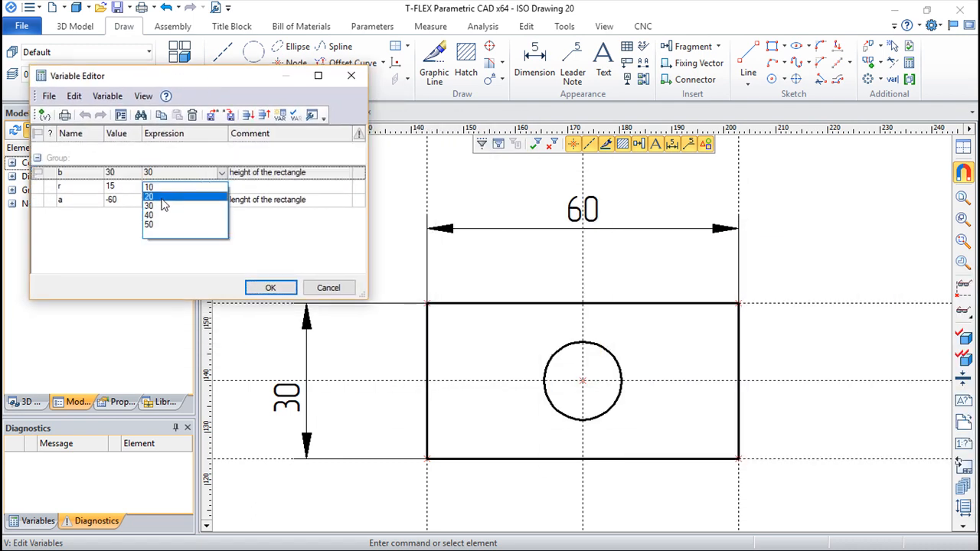
pyautogui.click(163, 202)
pyautogui.click(222, 174)
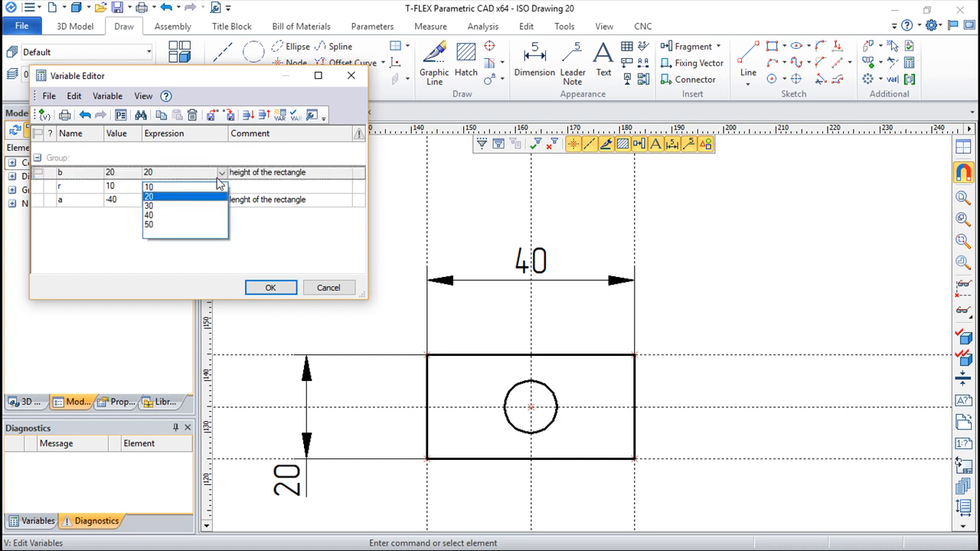
pyautogui.click(174, 231)
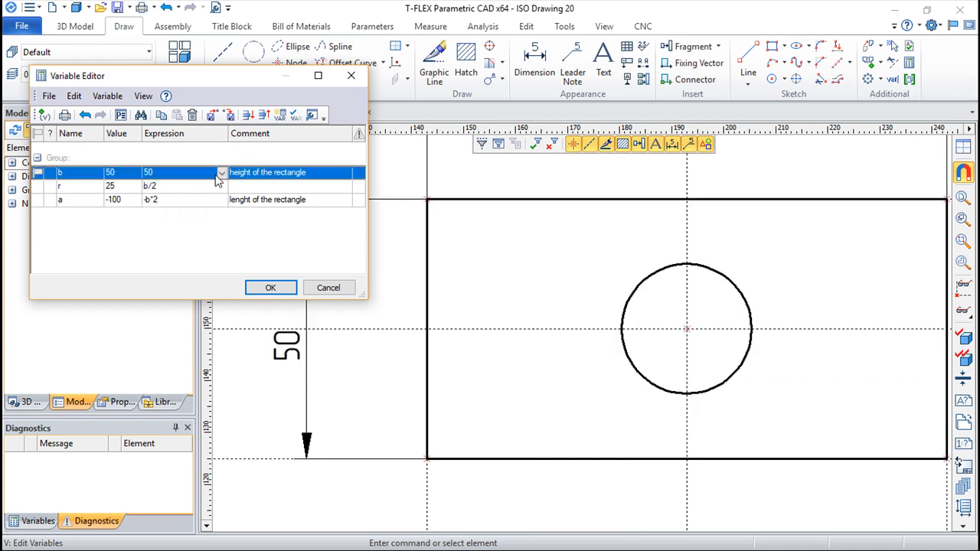
pyautogui.click(221, 173)
pyautogui.click(174, 206)
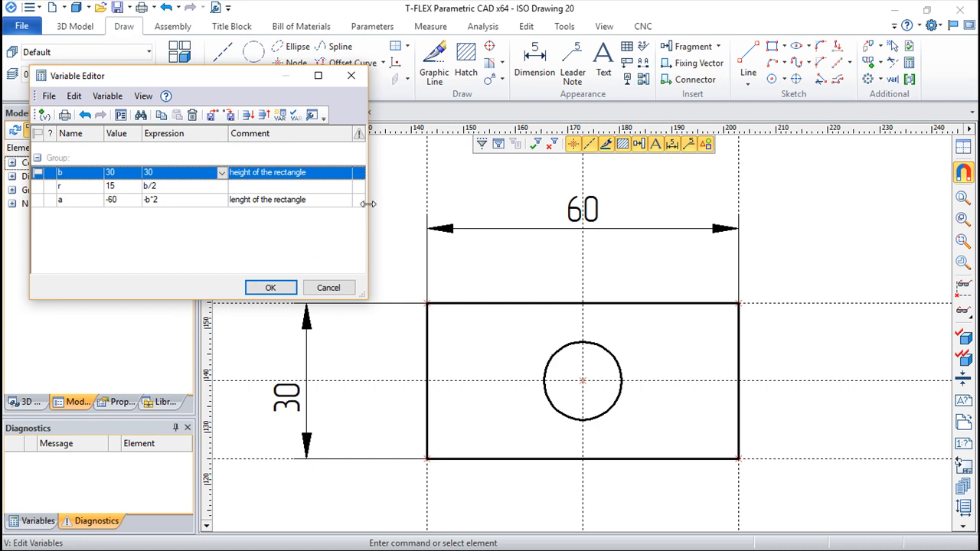
pyautogui.click(351, 75)
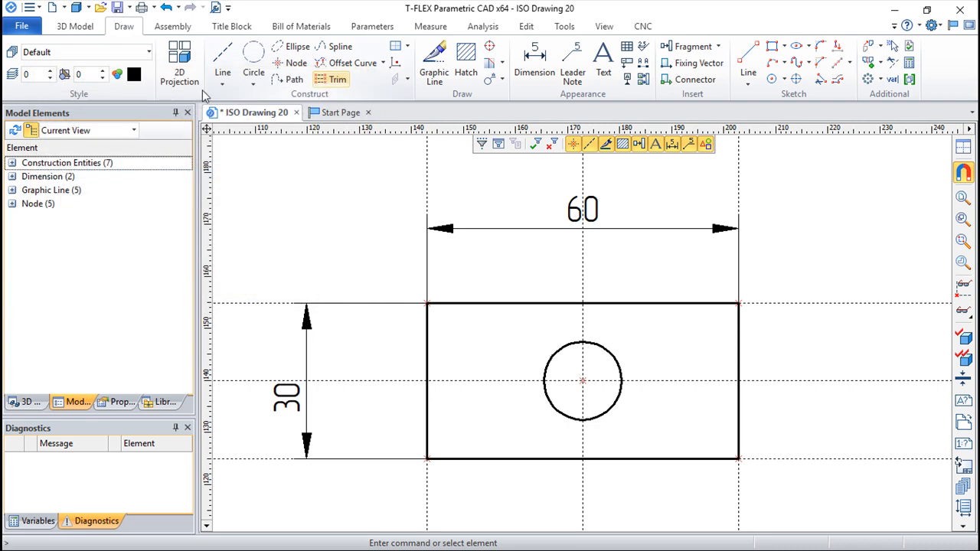
# Set the lower visibility level of graphic lines to a new variable named level with value 0, and accept the levels
pyautogui.click(13, 76)
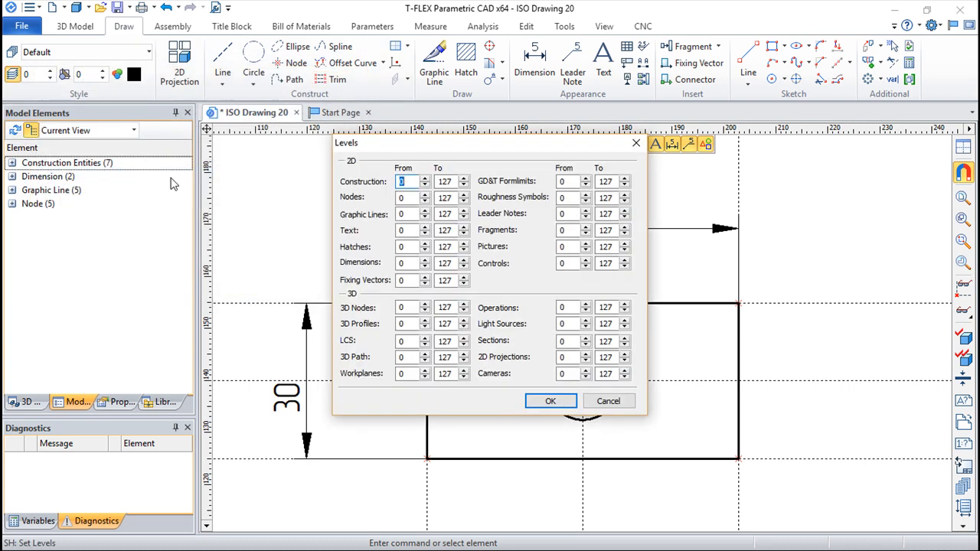
pyautogui.click(409, 215)
pyautogui.moveTo(407, 215); pyautogui.dragTo(393, 215)
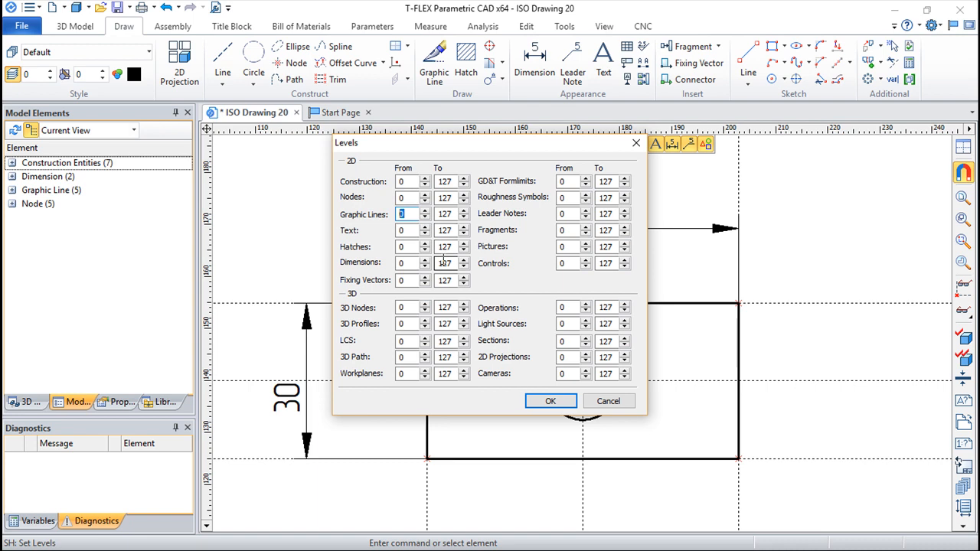
pyautogui.write('level')
pyautogui.press('Return')
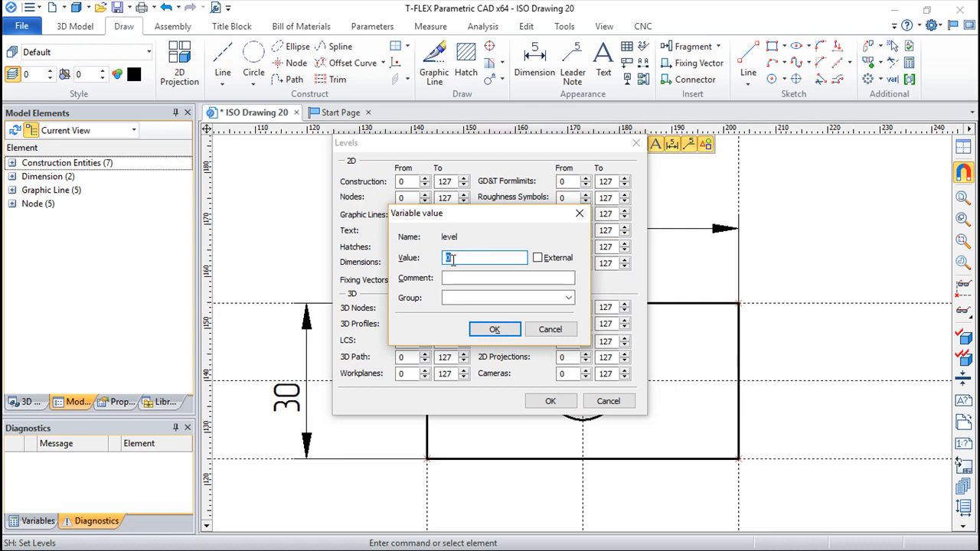
pyautogui.click(492, 331)
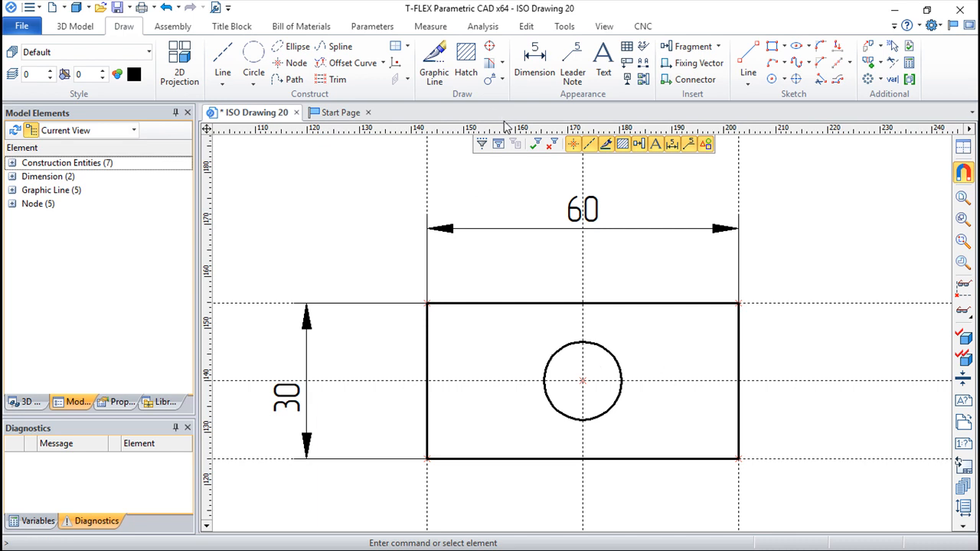
# Give variable level the conditional expression r>20?0:1 and accept the variable changes
pyautogui.press('v')
pyautogui.moveTo(846, 291); pyautogui.dragTo(767, 300)
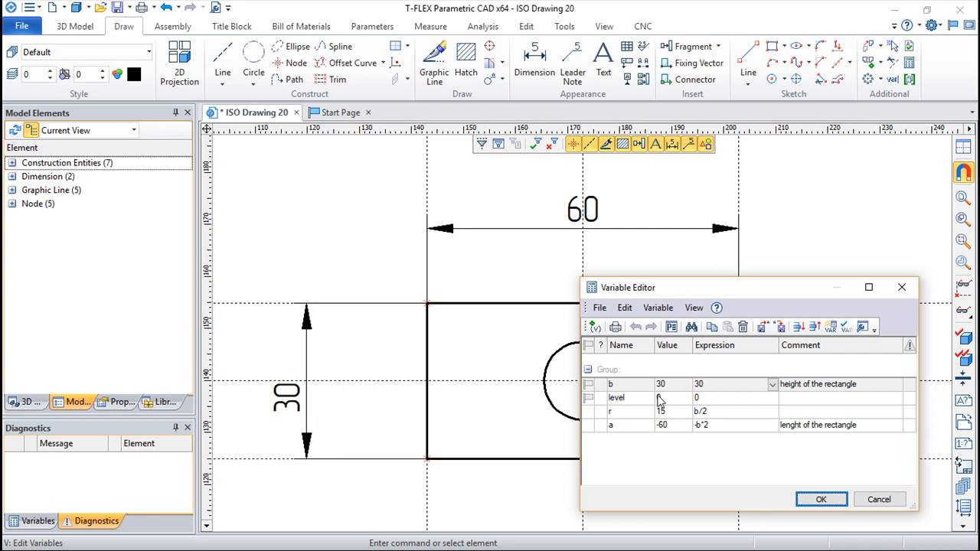
pyautogui.click(705, 403)
pyautogui.click(706, 403)
pyautogui.moveTo(766, 294); pyautogui.dragTo(854, 289)
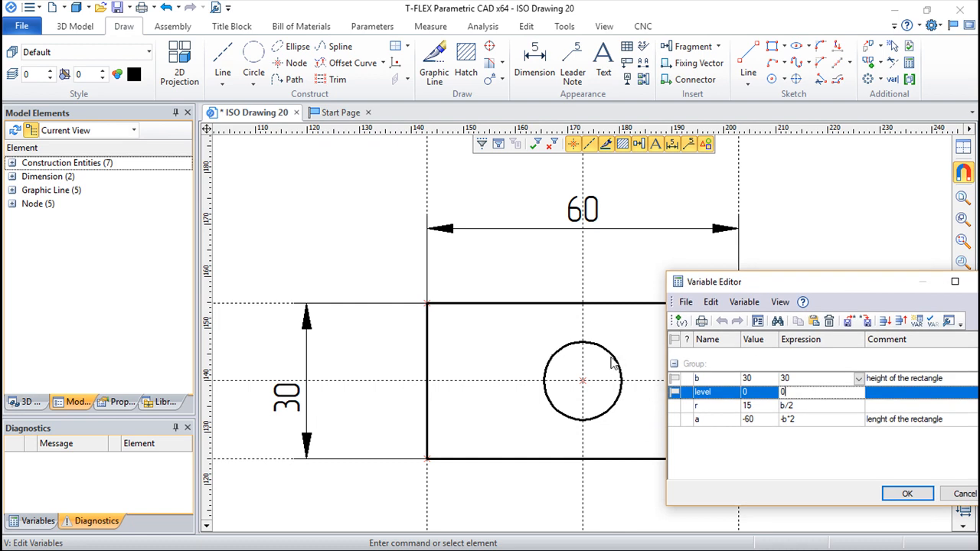
pyautogui.moveTo(821, 284); pyautogui.dragTo(787, 267)
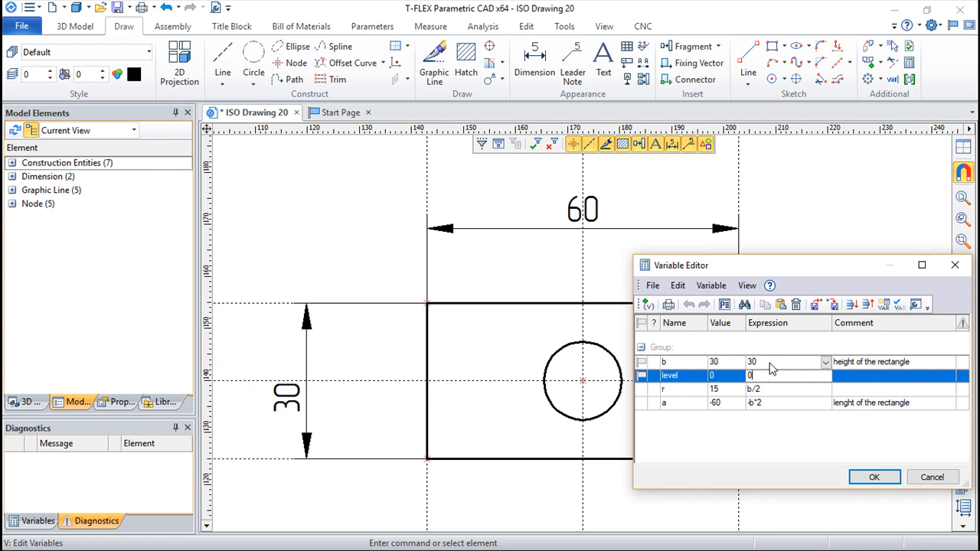
pyautogui.press('BackSpace')
pyautogui.write('r>20?0:1')
pyautogui.press('Return')
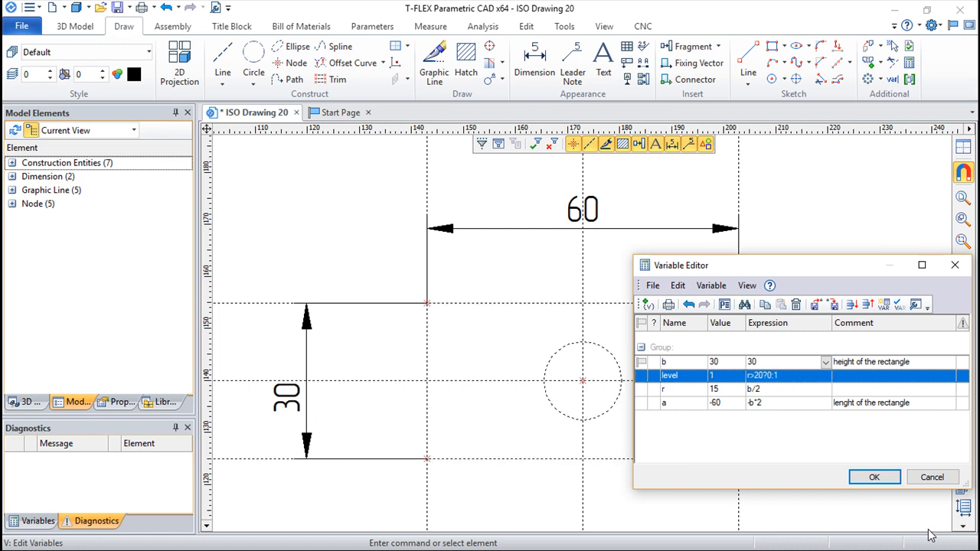
pyautogui.click(886, 480)
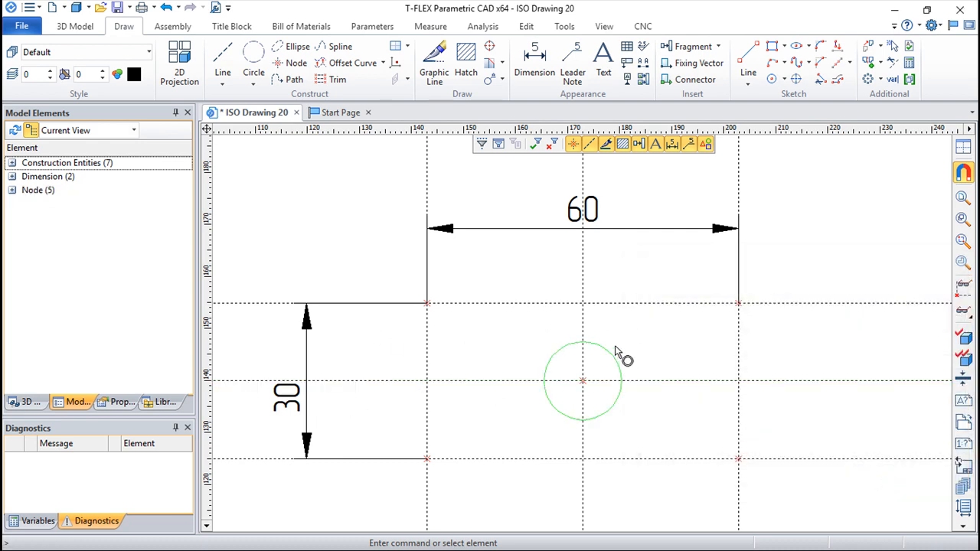
# Test the graphic lines' visibility condition by choosing 20, 40 and finally 50 for variable b, and accept the variable changes
pyautogui.press('v')
pyautogui.moveTo(827, 270); pyautogui.dragTo(211, 165)
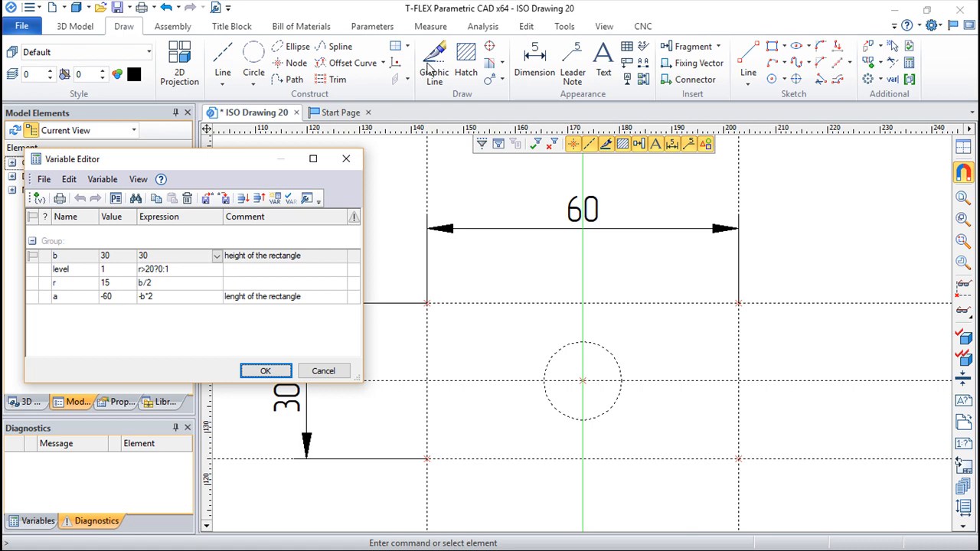
pyautogui.click(217, 256)
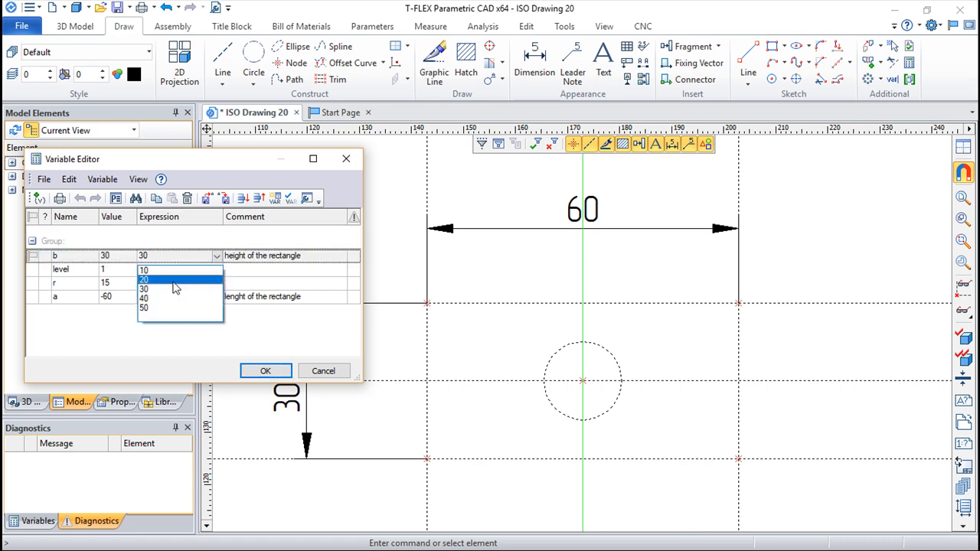
pyautogui.click(167, 280)
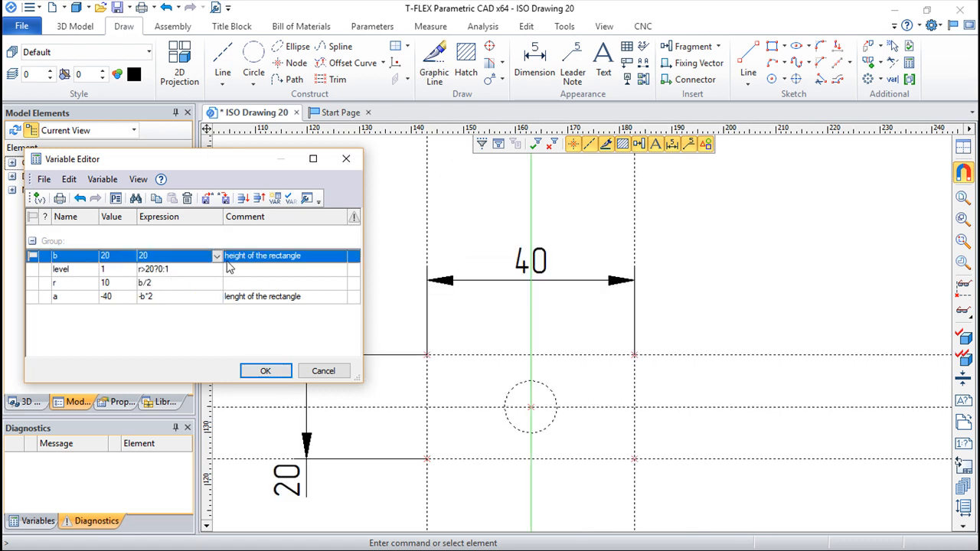
pyautogui.click(218, 258)
pyautogui.click(157, 299)
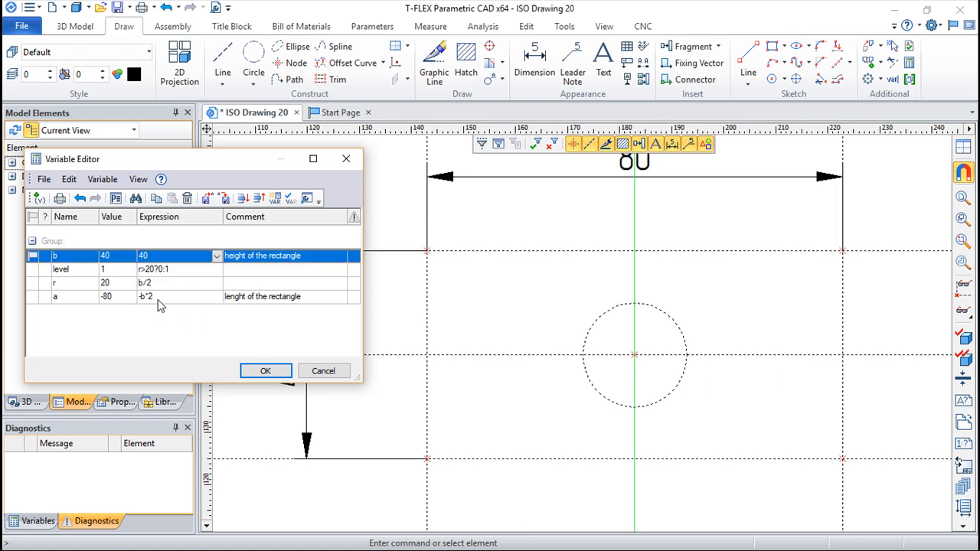
pyautogui.click(217, 256)
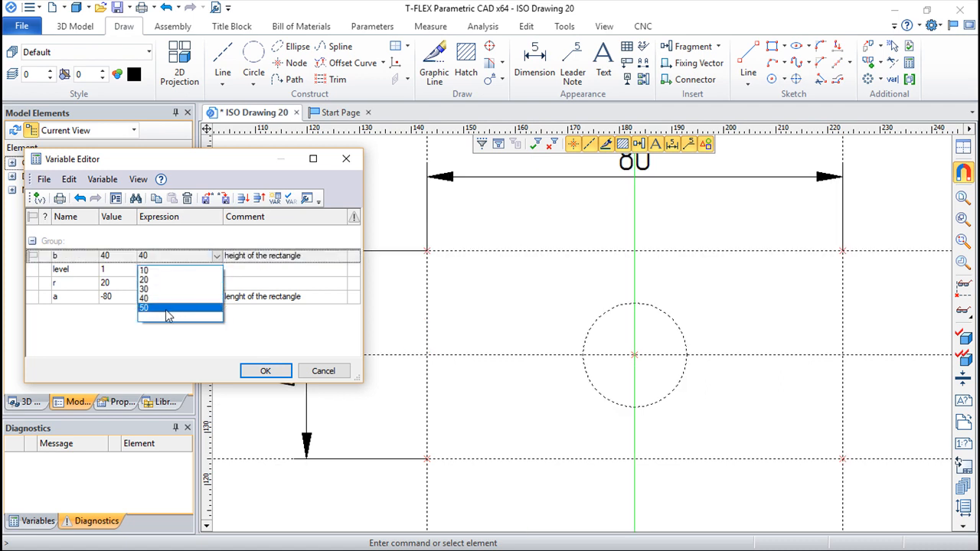
pyautogui.click(168, 309)
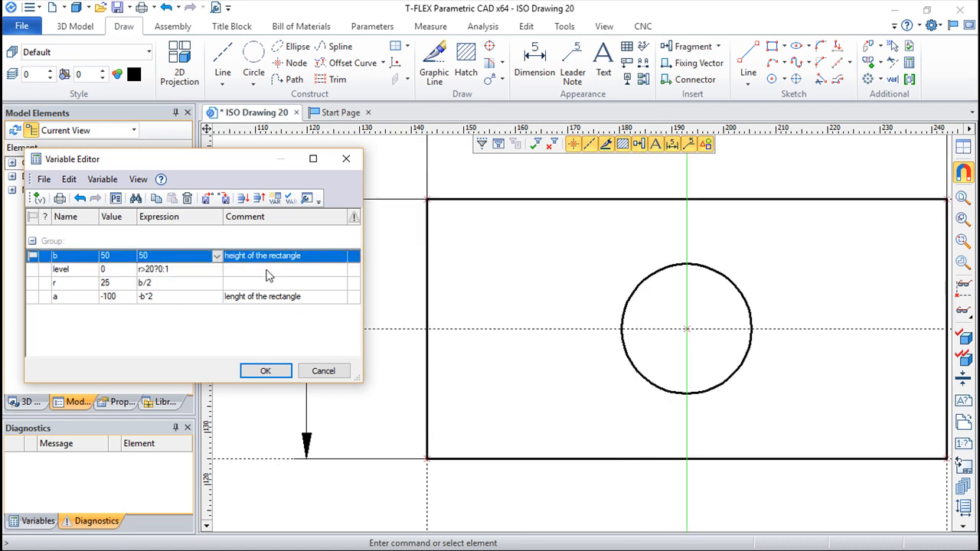
pyautogui.click(265, 372)
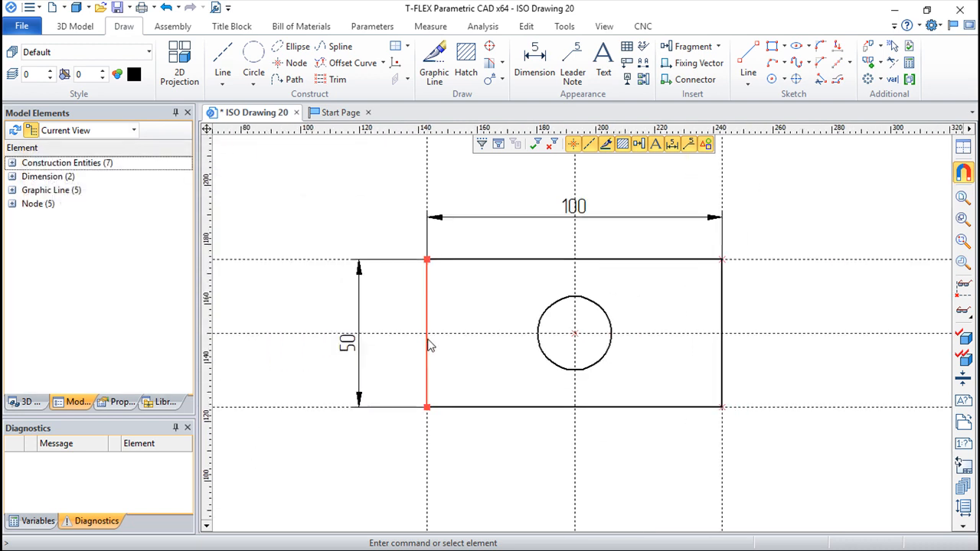
# Show the element information of the central circle's graphic line, copy the ID of its parent construction circle, and close the information
pyautogui.scroll(2, 427, 345)
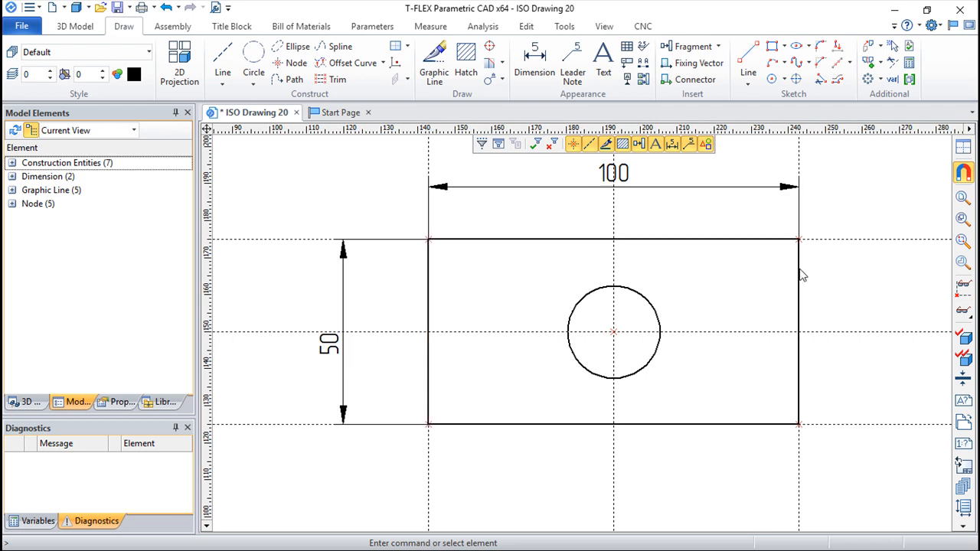
pyautogui.scroll(-1, 872, 285)
pyautogui.moveTo(877, 297); pyautogui.dragTo(806, 326, button='middle')
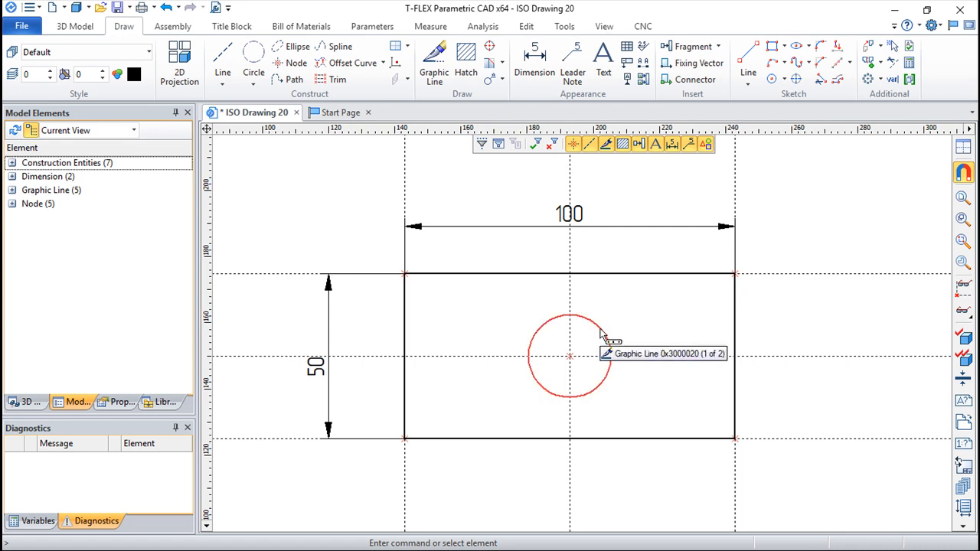
pyautogui.rightClick(595, 330)
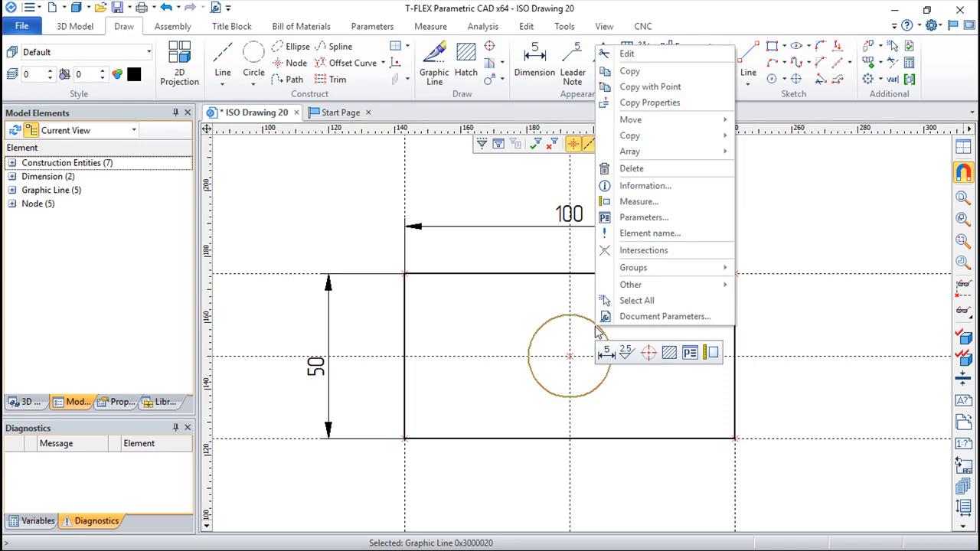
pyautogui.click(634, 185)
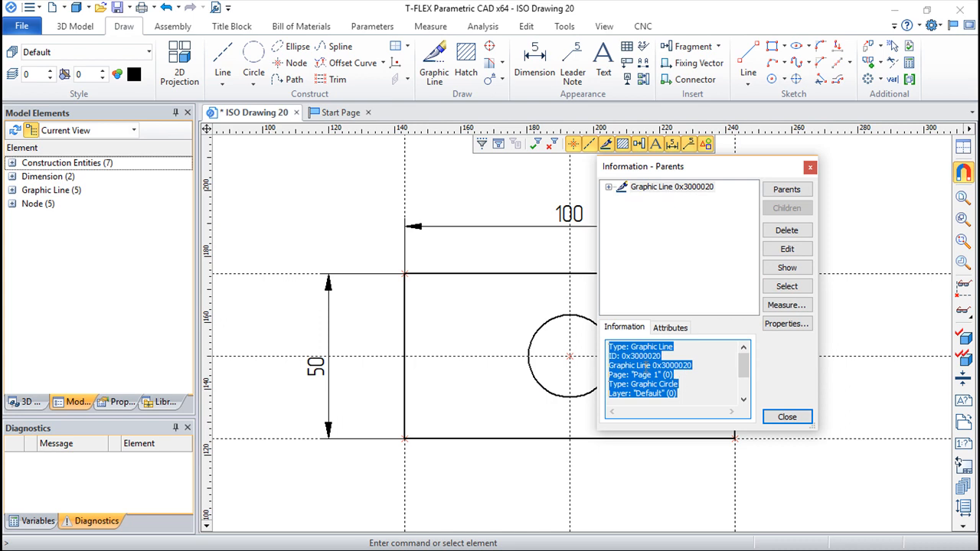
pyautogui.click(609, 187)
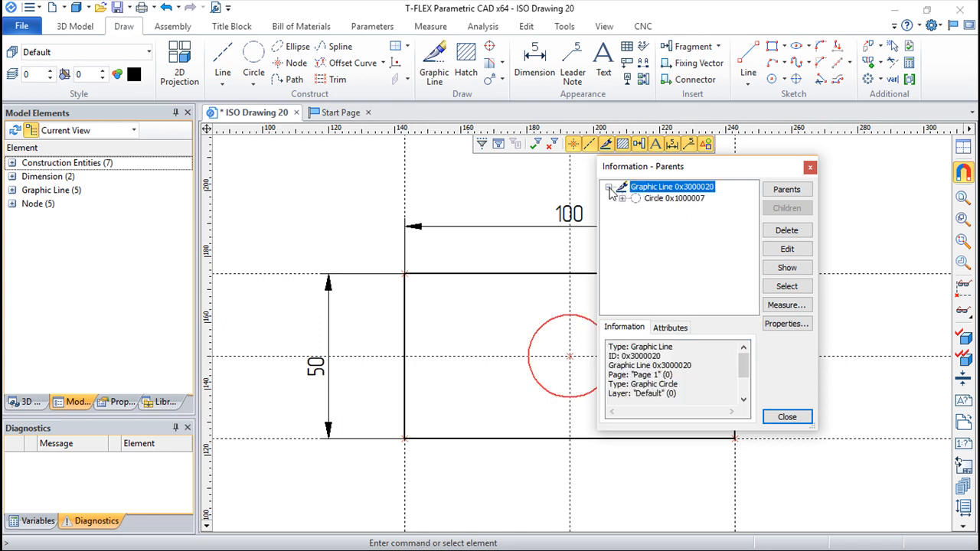
pyautogui.click(672, 199)
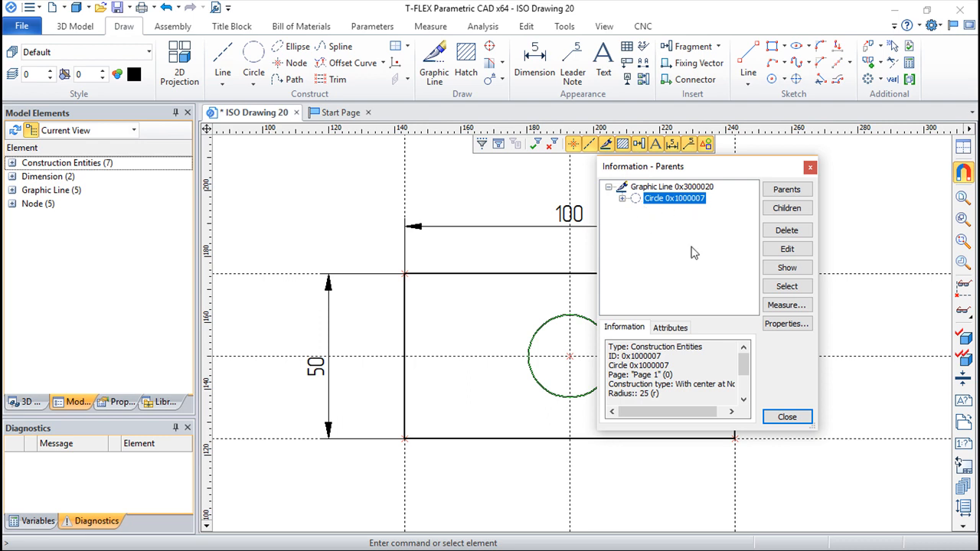
pyautogui.click(623, 356)
pyautogui.moveTo(623, 356); pyautogui.dragTo(653, 357)
pyautogui.rightClick(651, 357)
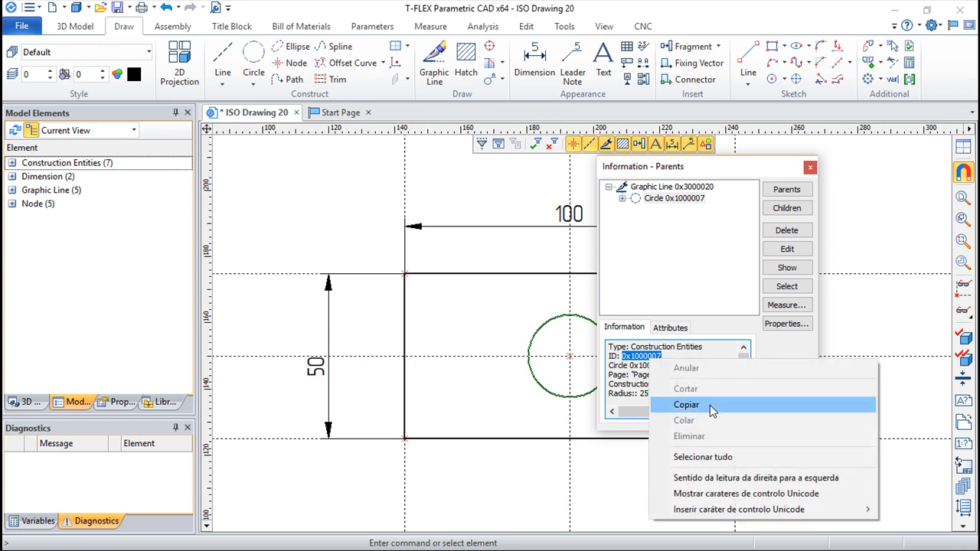
pyautogui.click(711, 404)
pyautogui.click(785, 413)
pyautogui.click(550, 230)
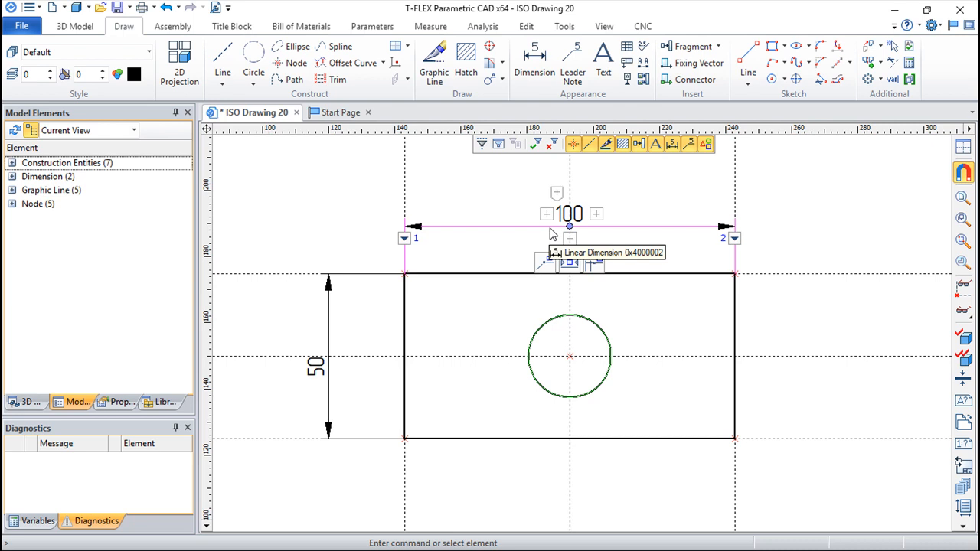
pyautogui.press('Escape')
# Construct a circle centred on the rectangle's upper-right corner node, with its radius set to a new variable t of value 14.1
pyautogui.click(255, 58)
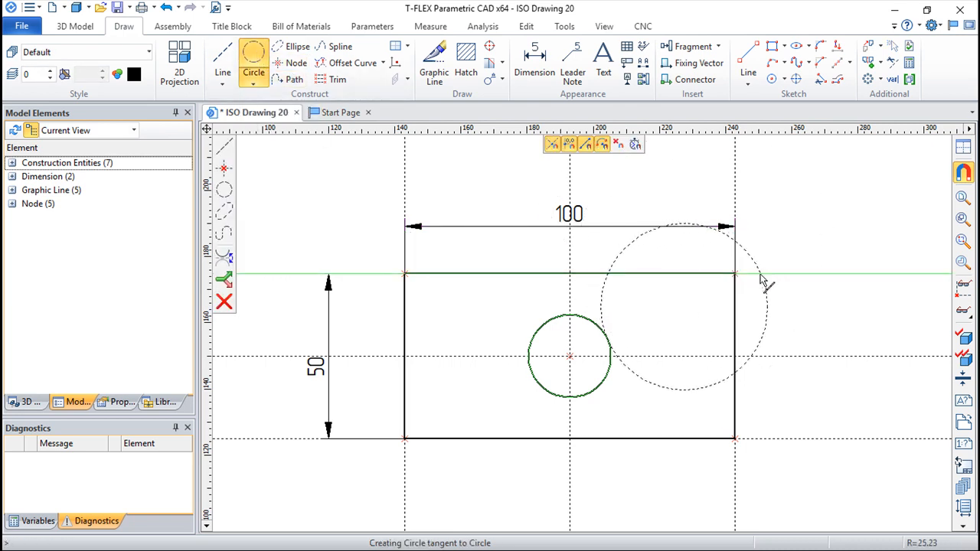
pyautogui.press('Escape')
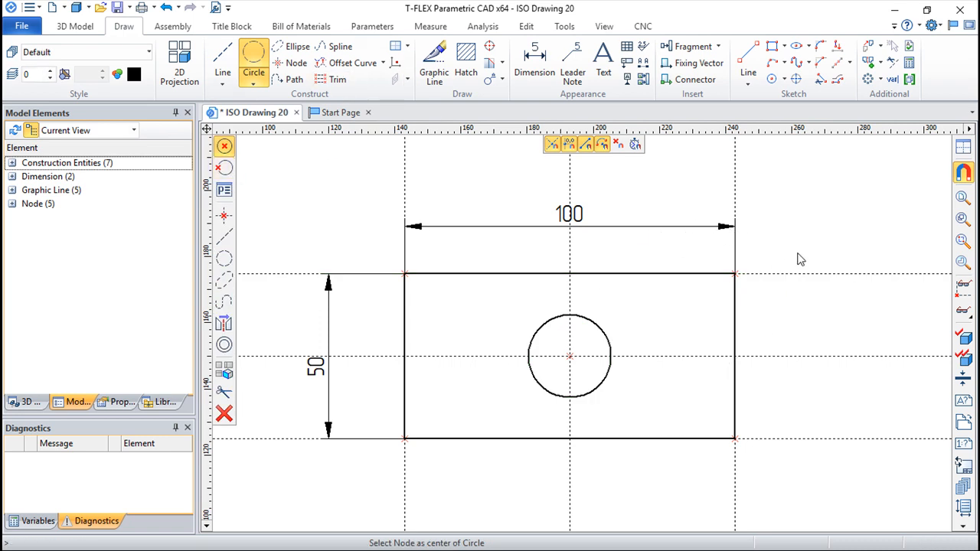
pyautogui.click(736, 274)
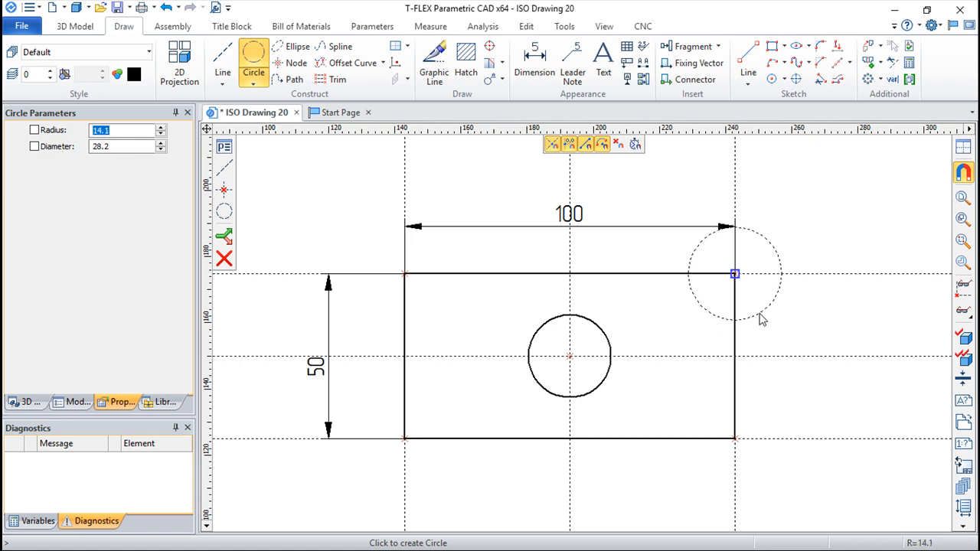
pyautogui.press('Tab')
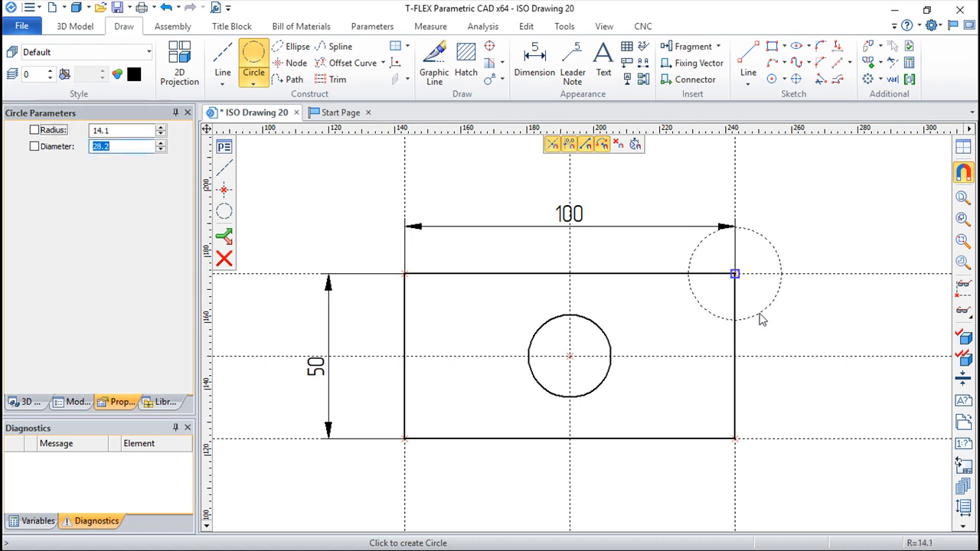
pyautogui.press('Tab')
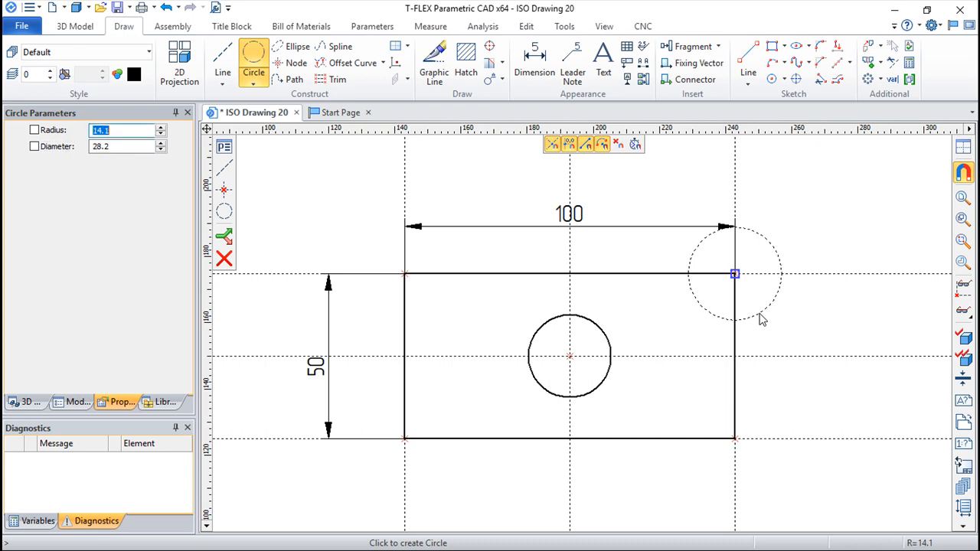
pyautogui.write('1')
pyautogui.press('Return')
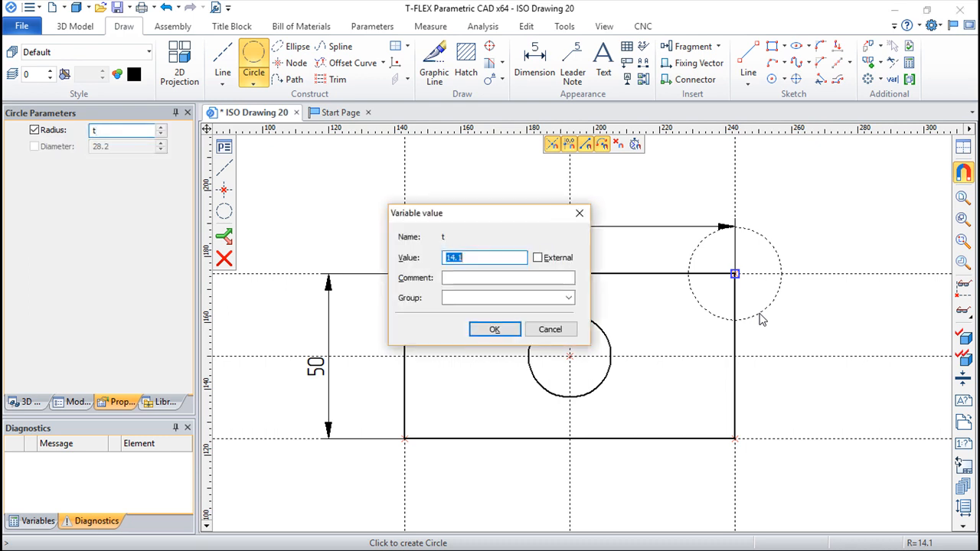
pyautogui.click(495, 330)
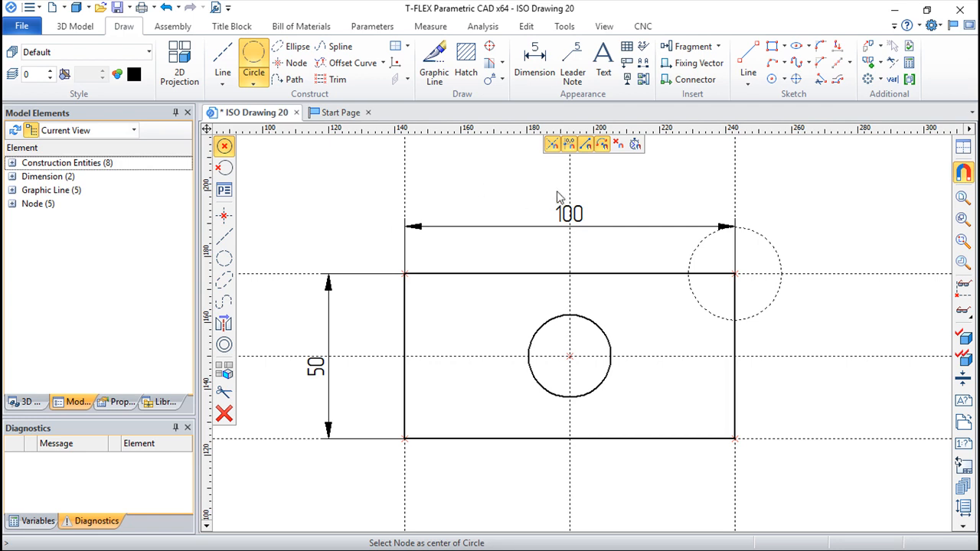
pyautogui.press('Escape')
# Give variable t the expression get ("0x1000007","P1") using the copied circle ID, and accept the variable changes
pyautogui.click(567, 213)
pyautogui.press('v')
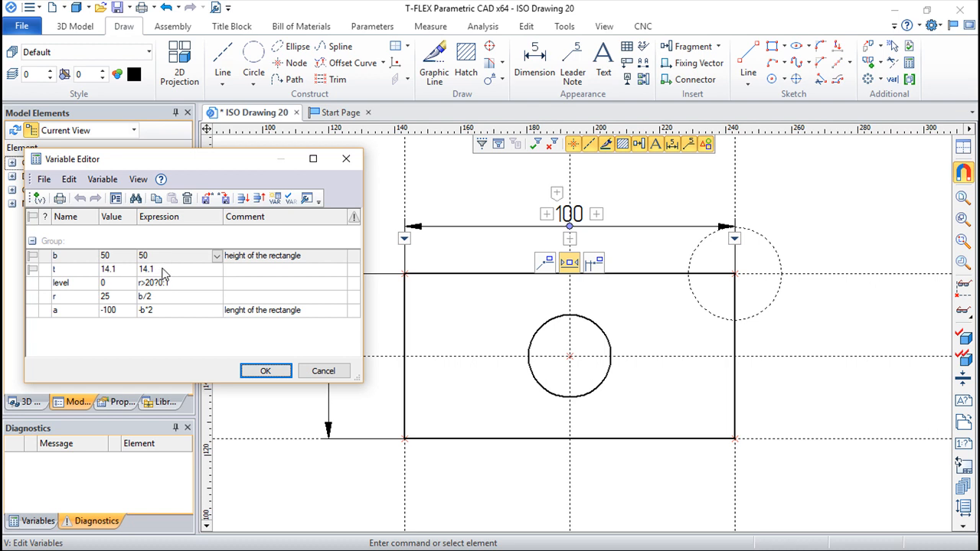
pyautogui.click(161, 273)
pyautogui.click(161, 273)
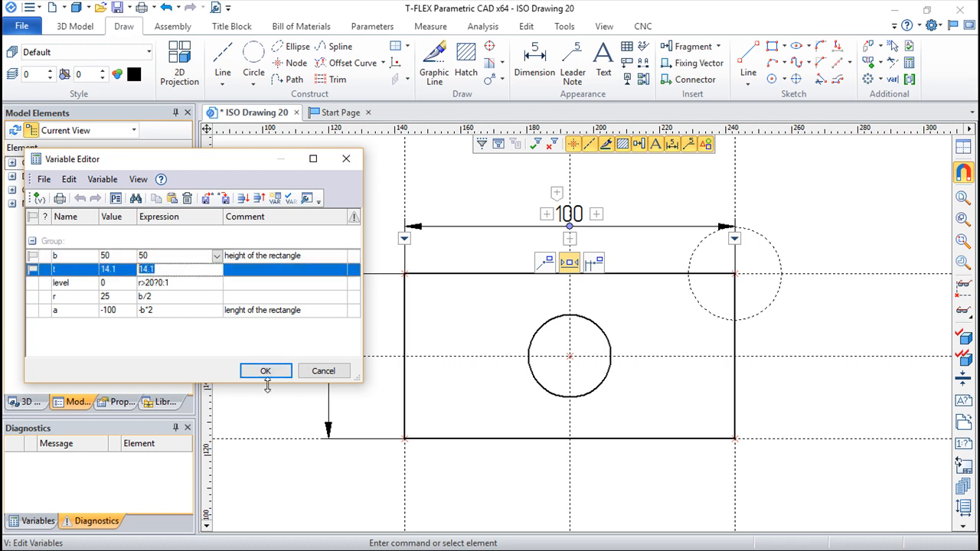
pyautogui.write('get')
pyautogui.write('(')
pyautogui.write('"')
pyautogui.hotkey('ctrl', 'v')
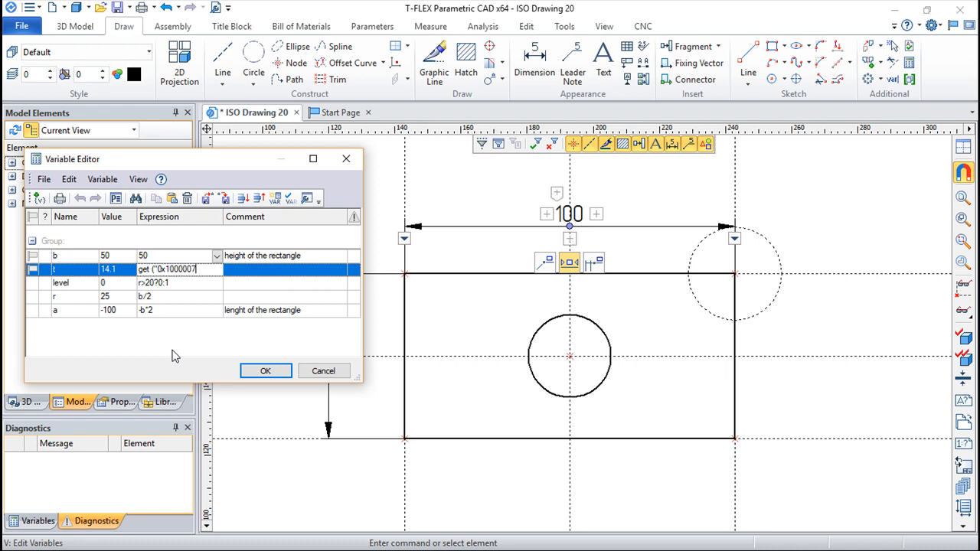
pyautogui.write('","')
pyautogui.write('P1")')
pyautogui.press('Return')
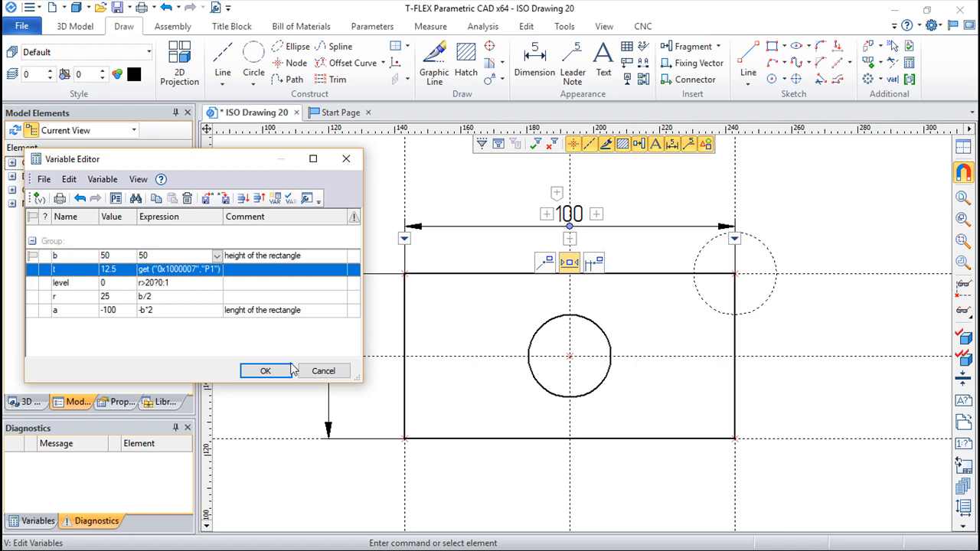
pyautogui.click(267, 371)
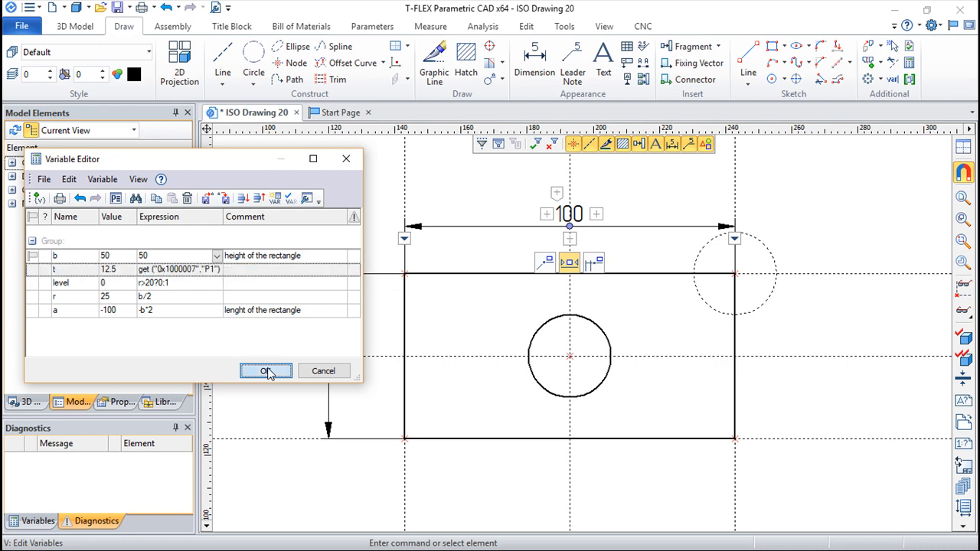
# Trace the corner construction circle with a continuous graphic line
pyautogui.click(436, 61)
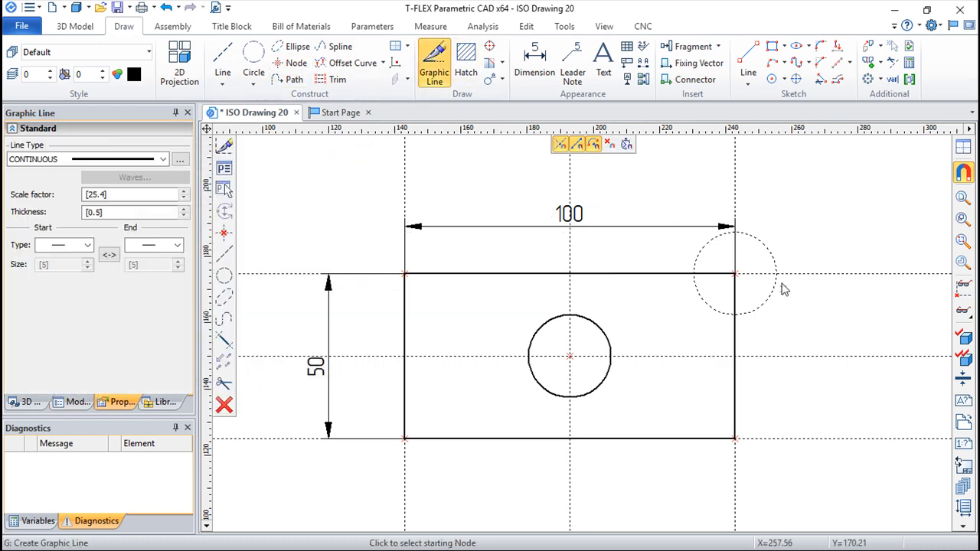
pyautogui.click(772, 255)
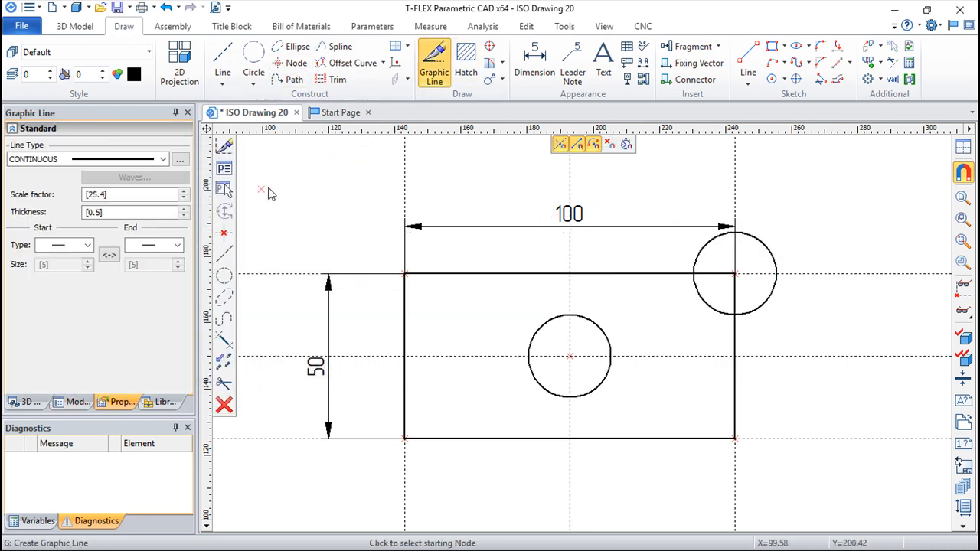
pyautogui.click(316, 368)
pyautogui.rightClick(318, 367)
# Set the rectangle's height dimension to 60 to test the corner circle's link
pyautogui.doubleClick(316, 367)
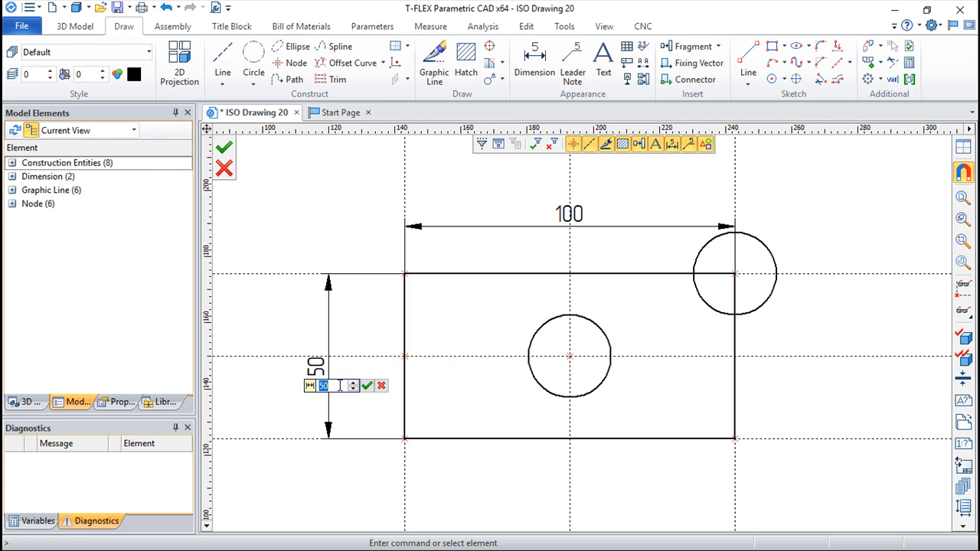
pyautogui.write('60')
pyautogui.press('Return')
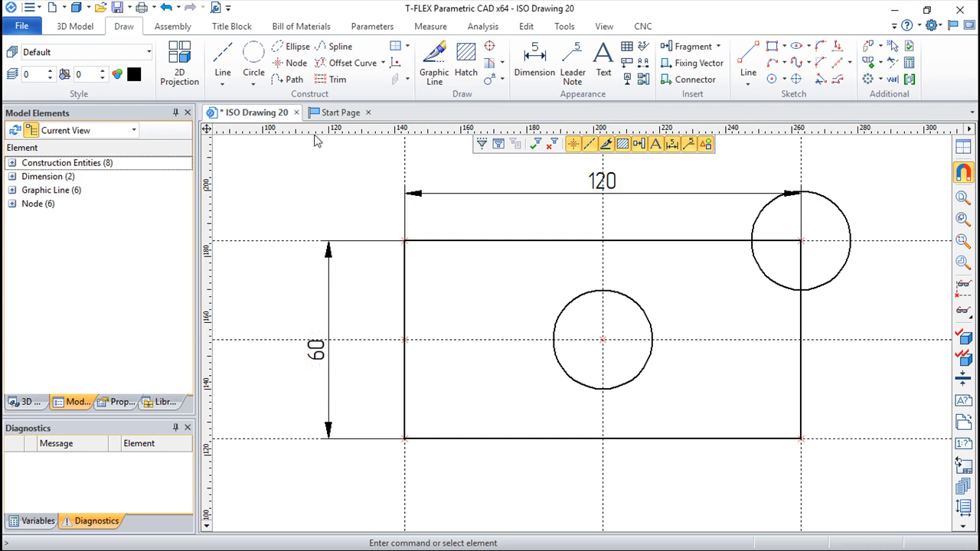
# Test the corner circle's link by choosing 40, 10, 30 and finally 40 for variable b, and accept the variable changes
pyautogui.press('v')
pyautogui.press('Escape')
pyautogui.press('v')
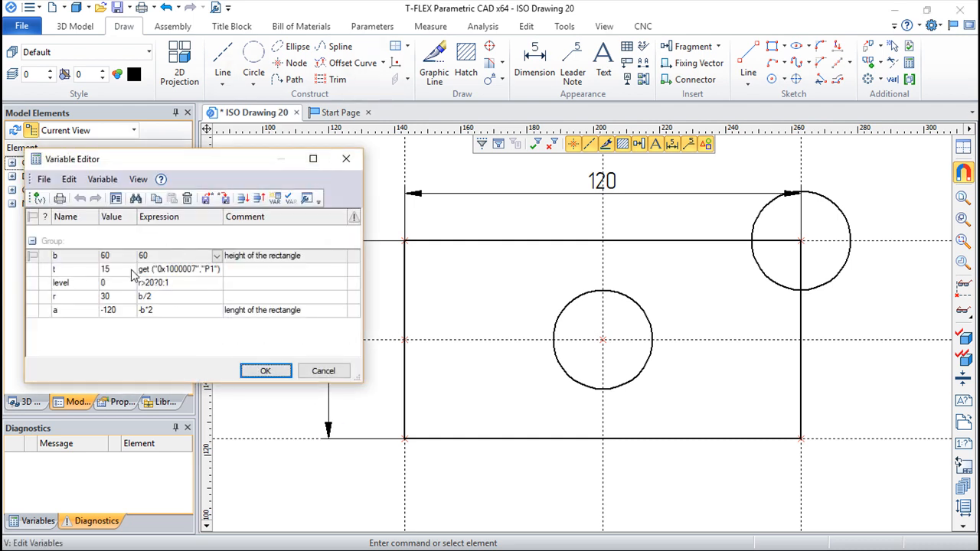
pyautogui.click(217, 255)
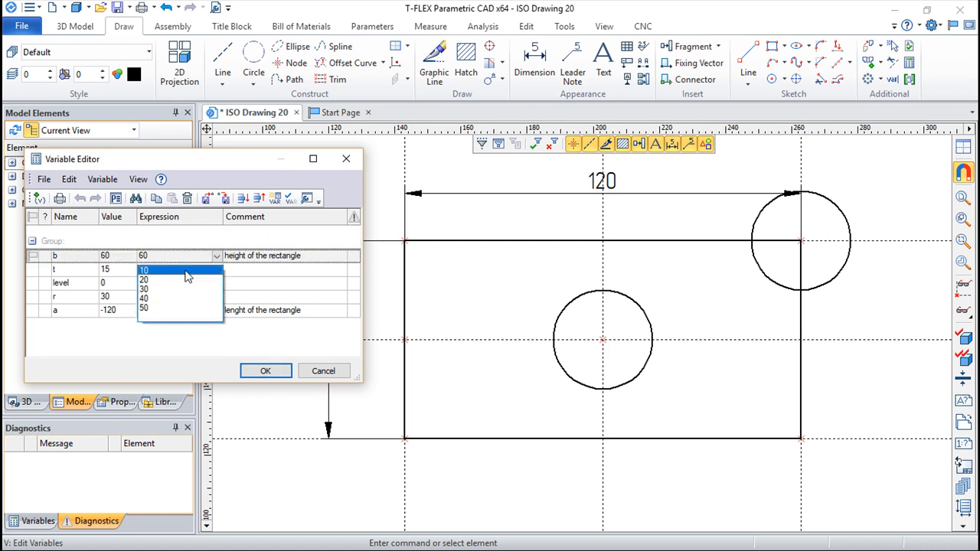
pyautogui.click(154, 300)
pyautogui.click(217, 256)
pyautogui.click(160, 269)
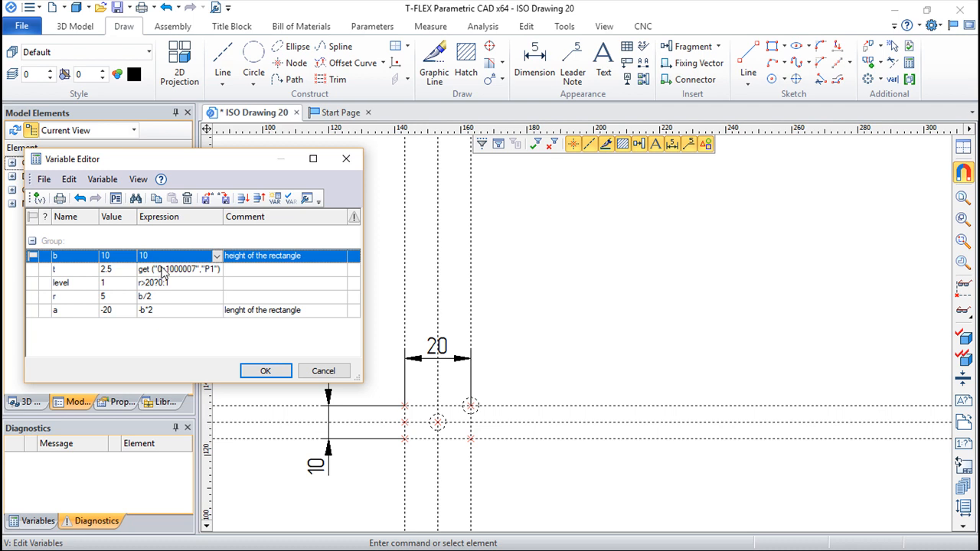
pyautogui.click(217, 256)
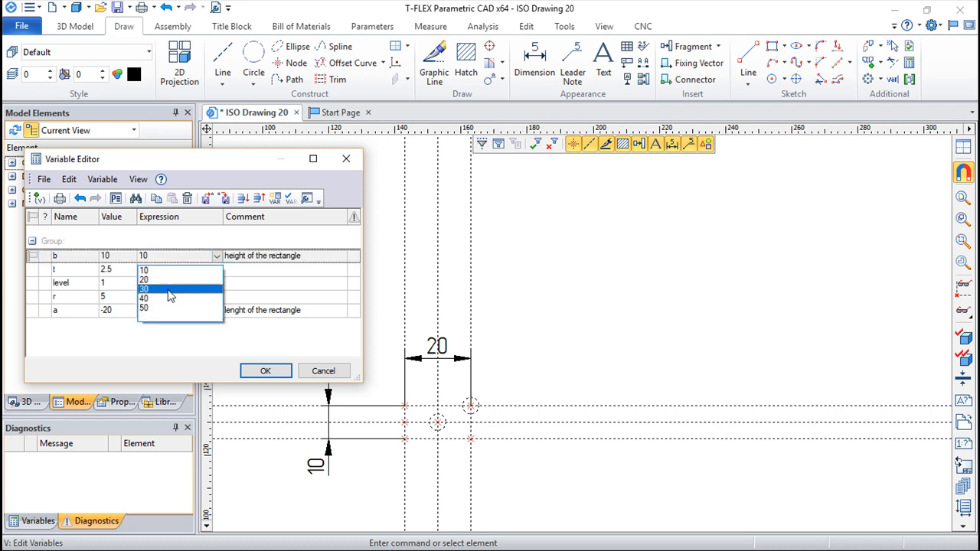
pyautogui.click(172, 290)
pyautogui.click(217, 256)
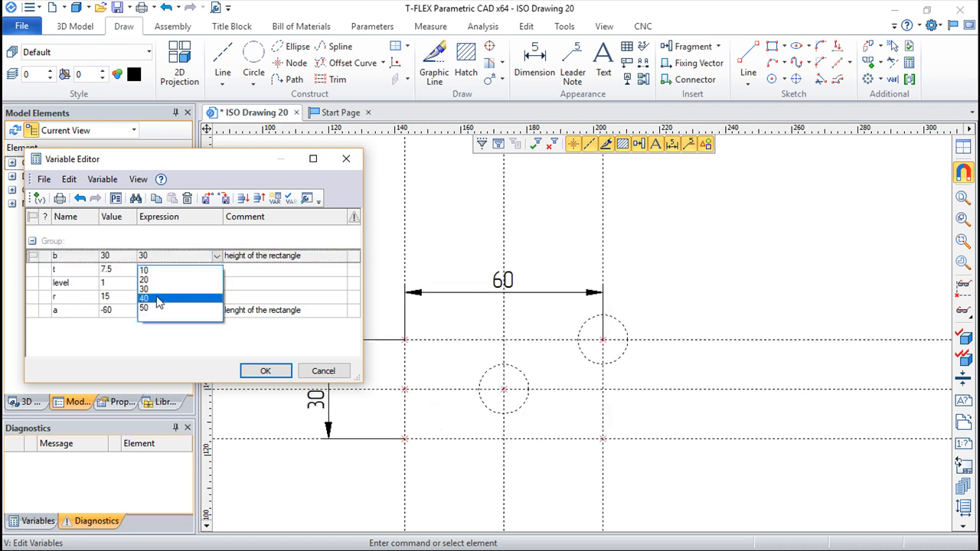
pyautogui.click(163, 298)
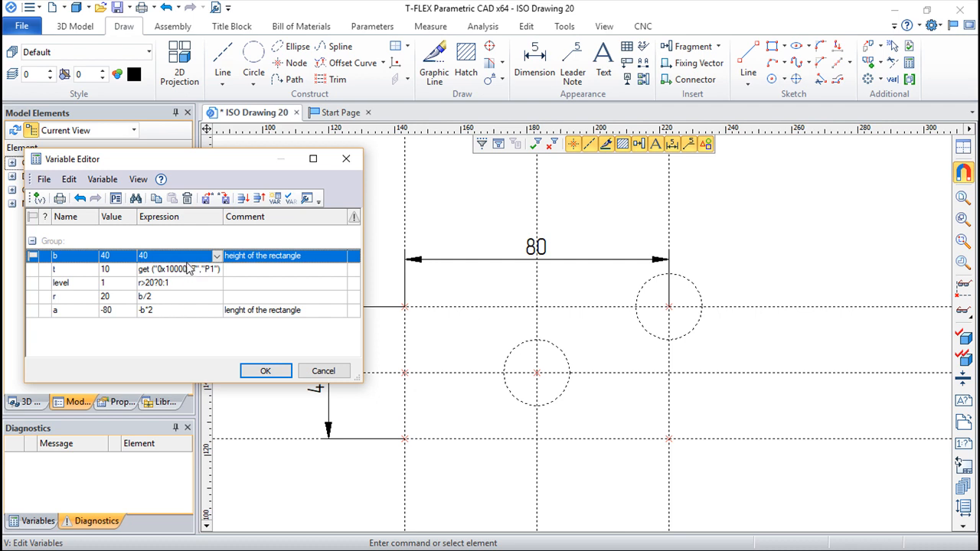
pyautogui.click(265, 371)
# Set the rectangle's height dimension to 41
pyautogui.doubleClick(314, 385)
pyautogui.write('41')
pyautogui.press('Return')
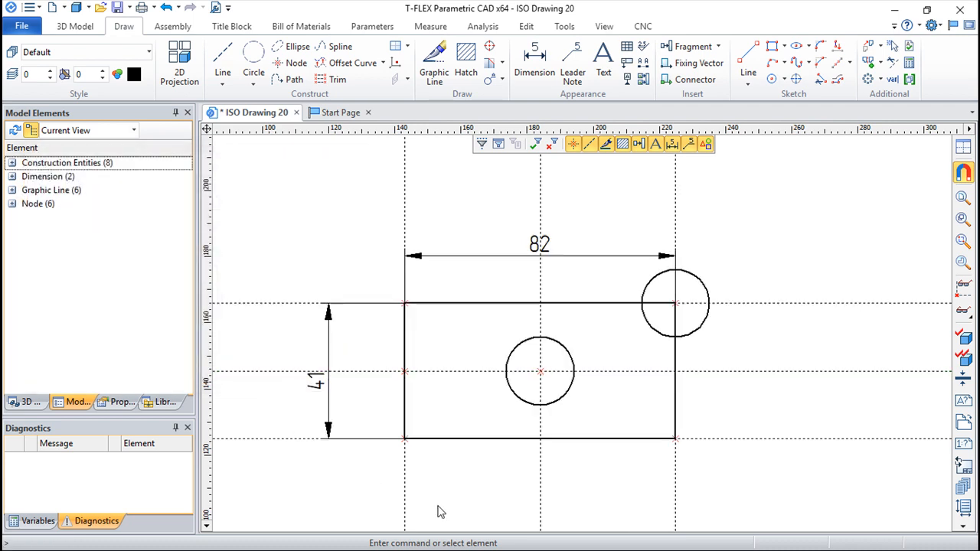